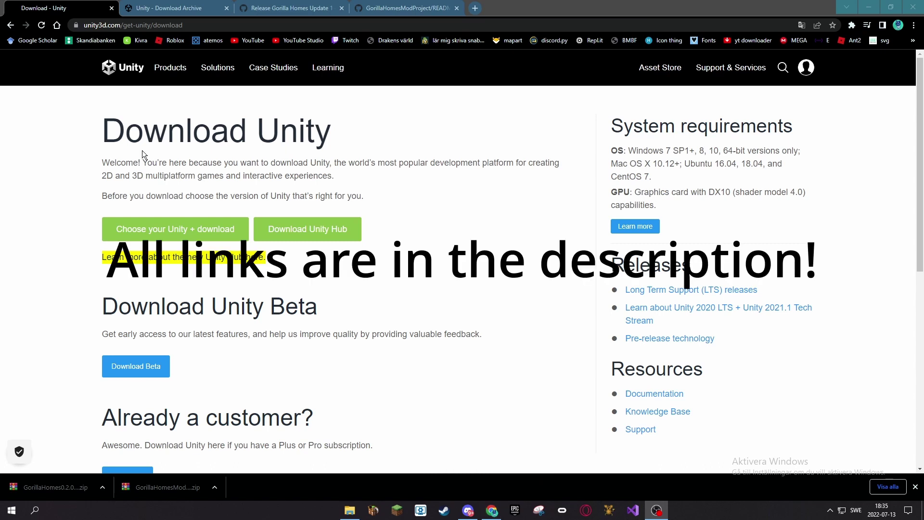
- Open the Unity download archive and launch the Unity 2019.3.15 installation in Unity Hub
drag(332, 136, 258, 137)
click(269, 145)
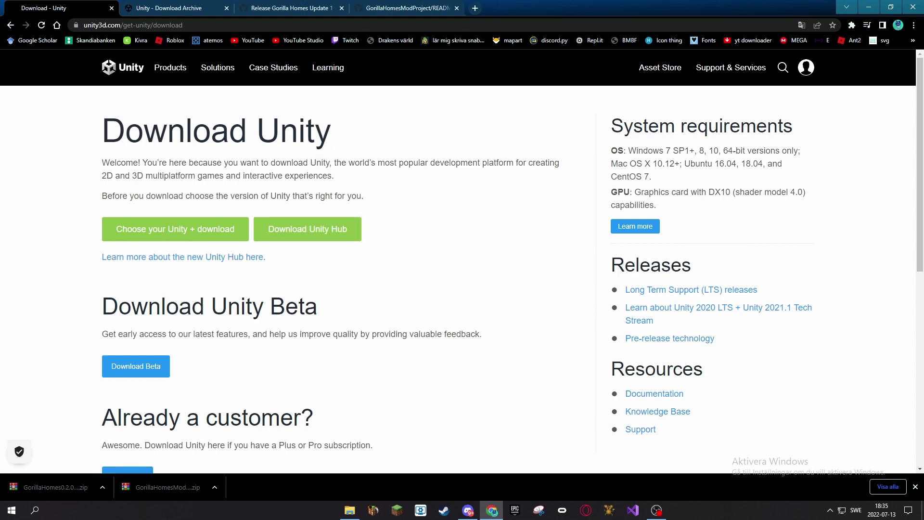
click(168, 8)
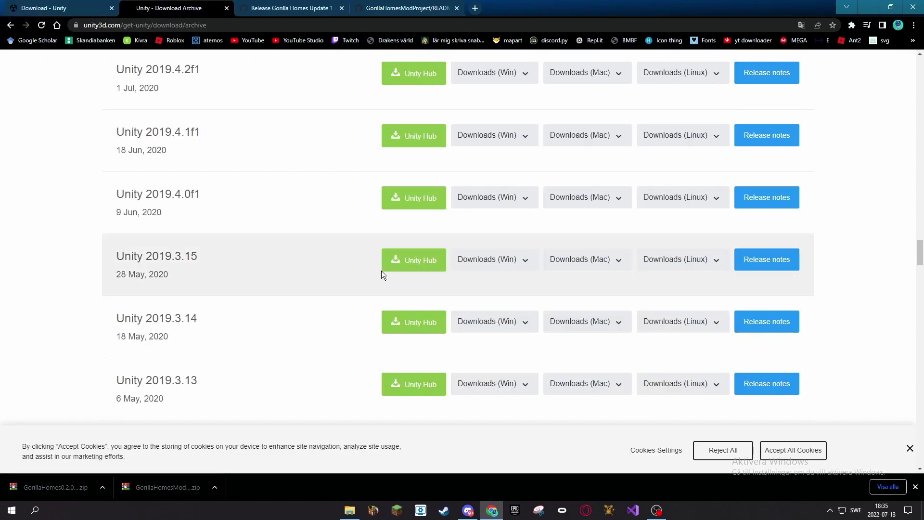
mouse_move(162, 257)
mouse_down()
mouse_move(126, 255)
mouse_move(162, 253)
mouse_up()
click(152, 257)
click(413, 260)
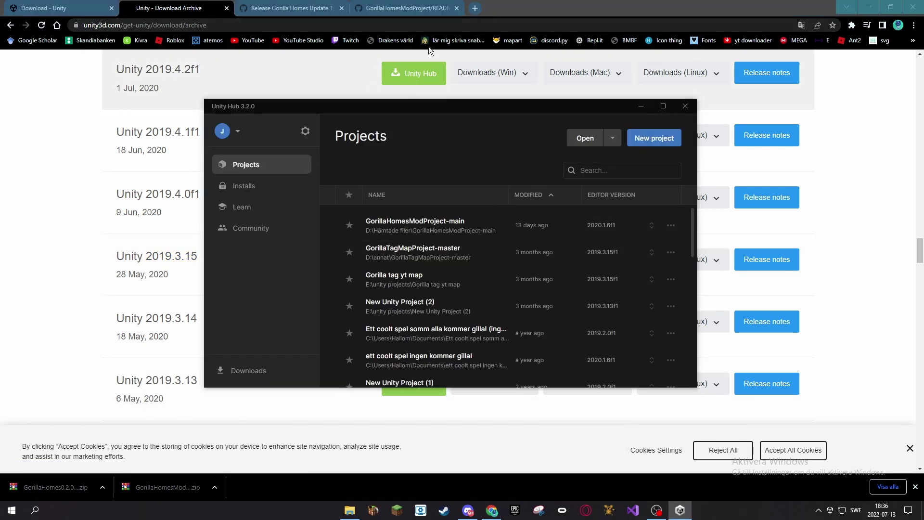
- Check the list of installed editor versions in Unity Hub and close the Hub window
click(403, 78)
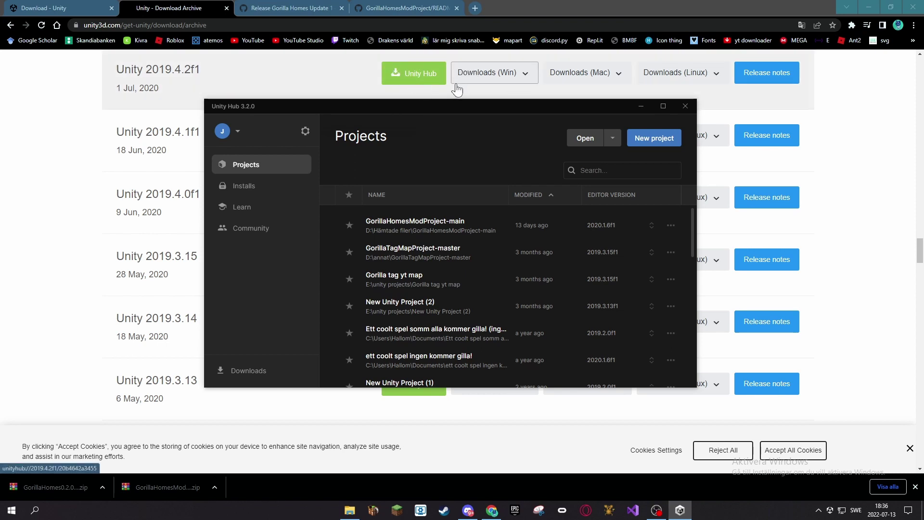
click(261, 191)
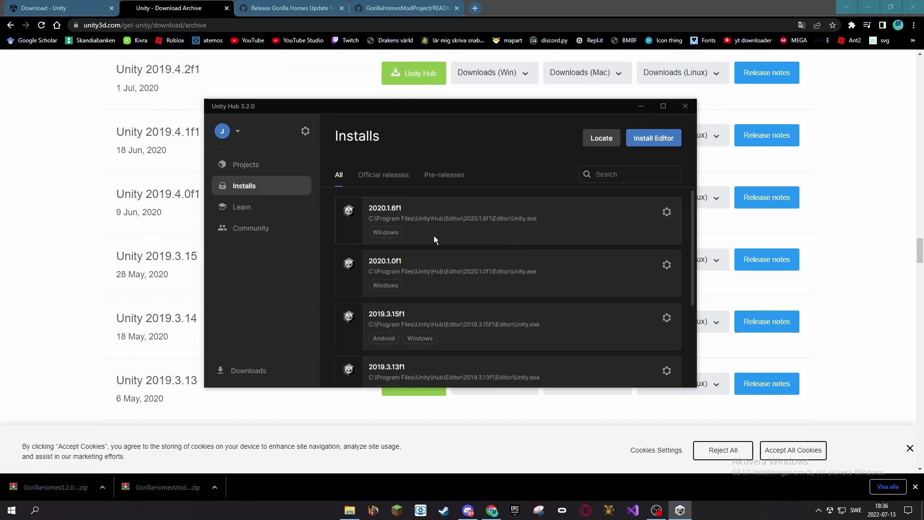
scroll(431, 249, down, 3)
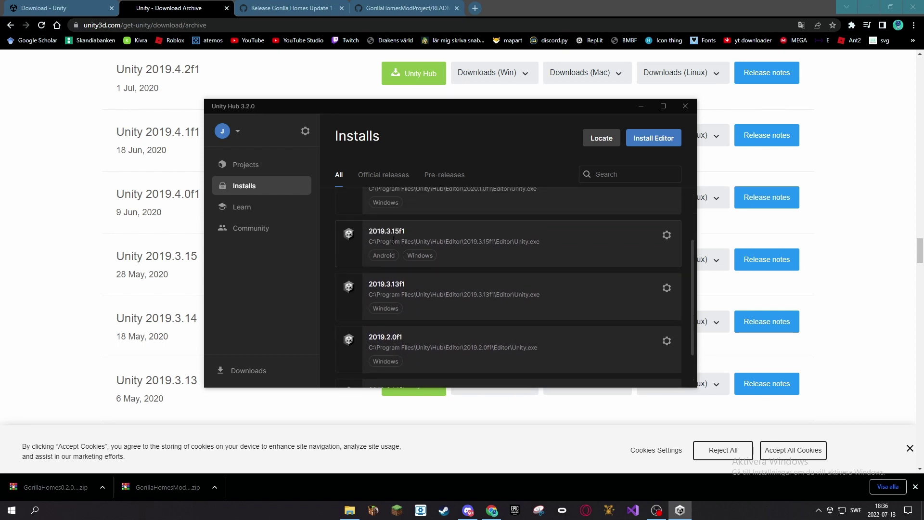
key(alt+F4)
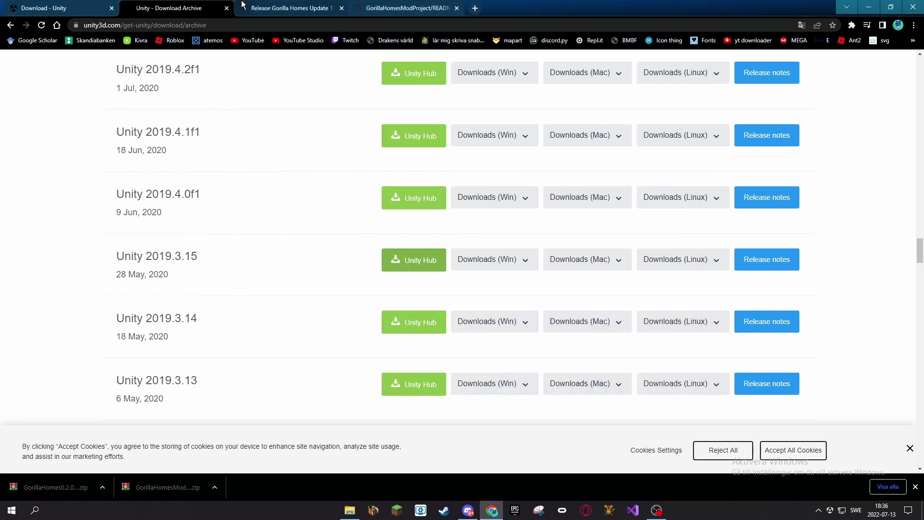
- Examine the GorillaHomesModProject README on GitHub for the required Unity version and the Discord invite link
click(284, 5)
mouse_move(281, 310)
mouse_down()
mouse_move(257, 255)
mouse_move(282, 309)
mouse_up()
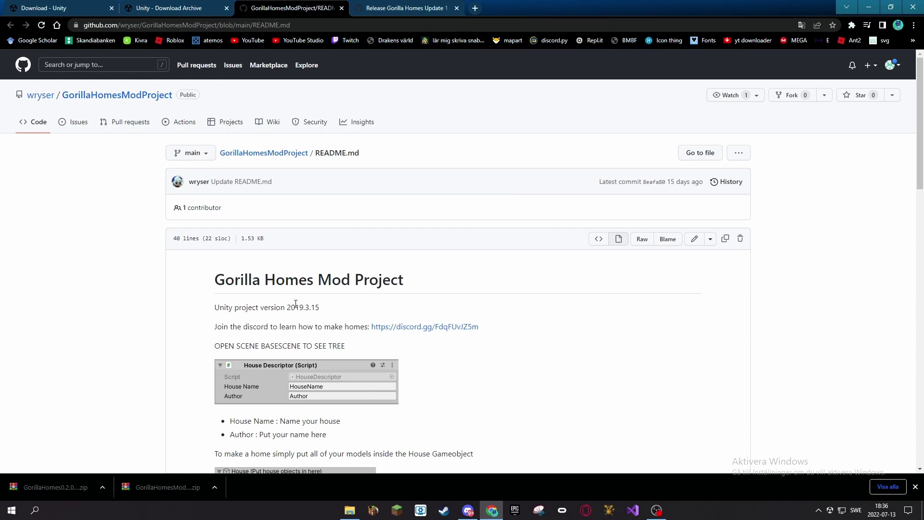
drag(480, 326, 386, 329)
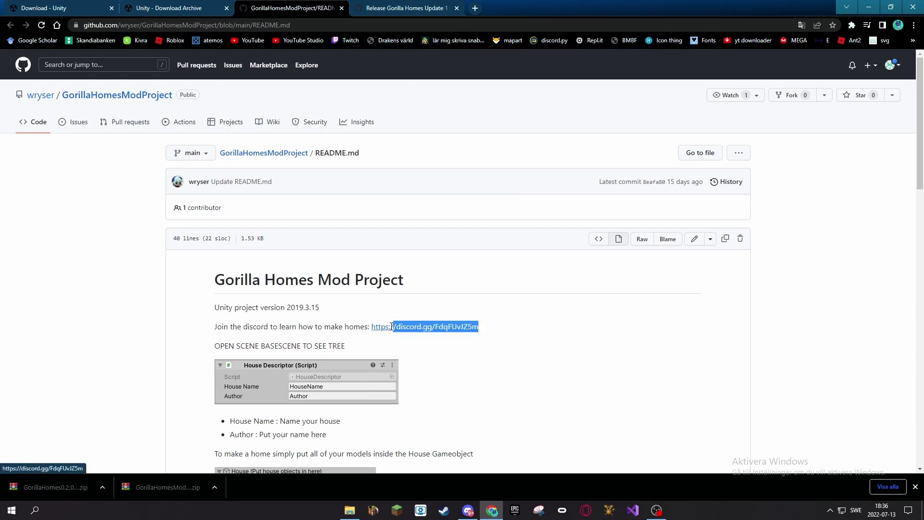
click(498, 320)
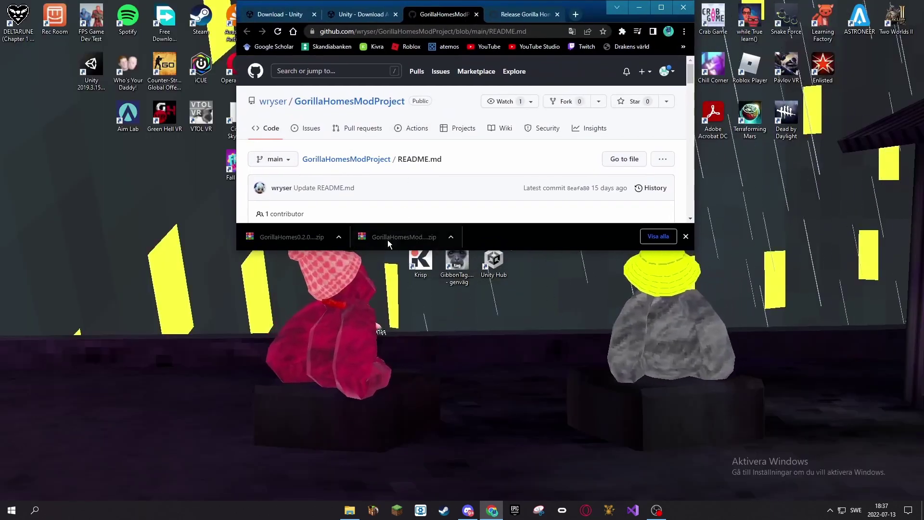
- Copy the downloaded GorillaHomesModProject zip to the desktop and extract its project folder onto an empty desktop area
drag(388, 243, 308, 361)
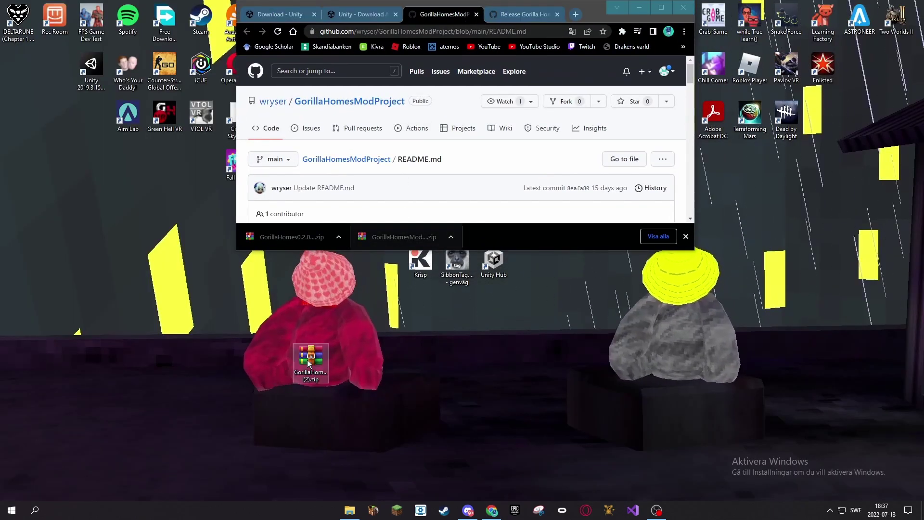
right_click(308, 360)
click(339, 187)
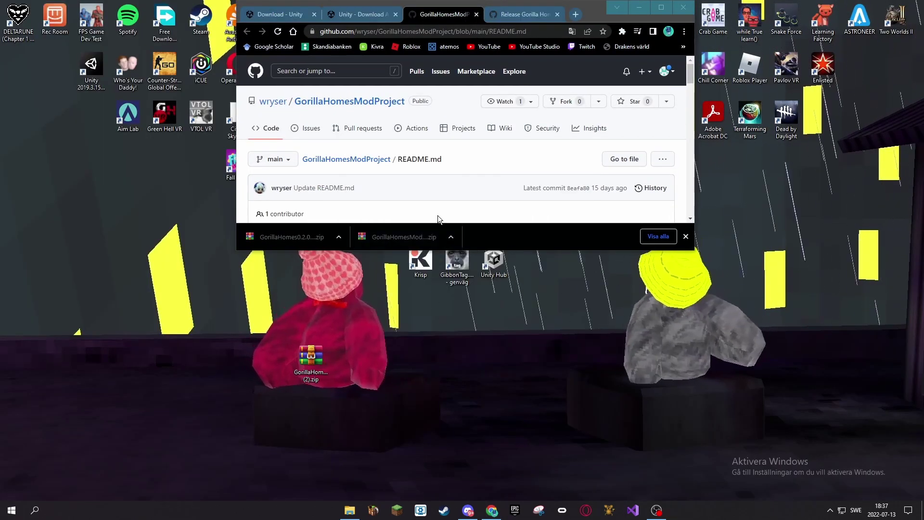
drag(491, 23, 599, 147)
click(24, 74)
drag(24, 73, 164, 358)
- Try to rename the GorillaHomesModProject zip archive on the desktop by clearing its name before the extension
click(313, 367)
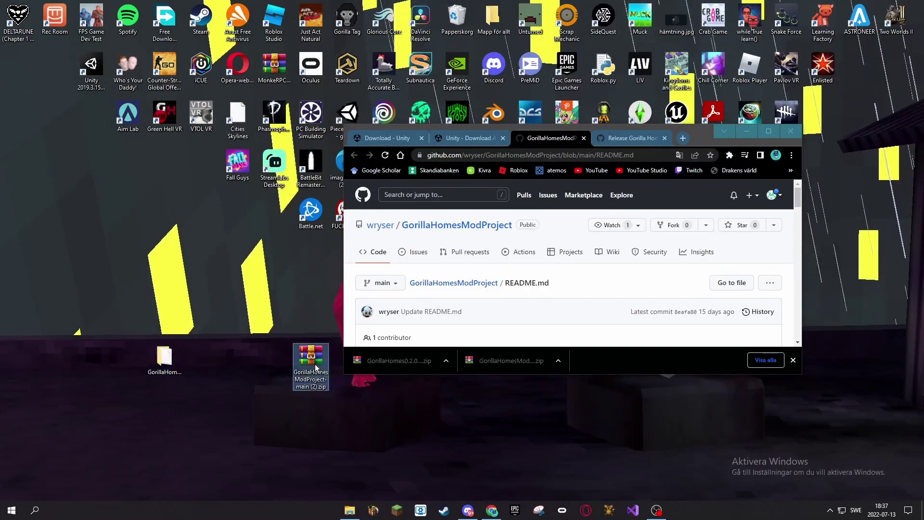
click(303, 382)
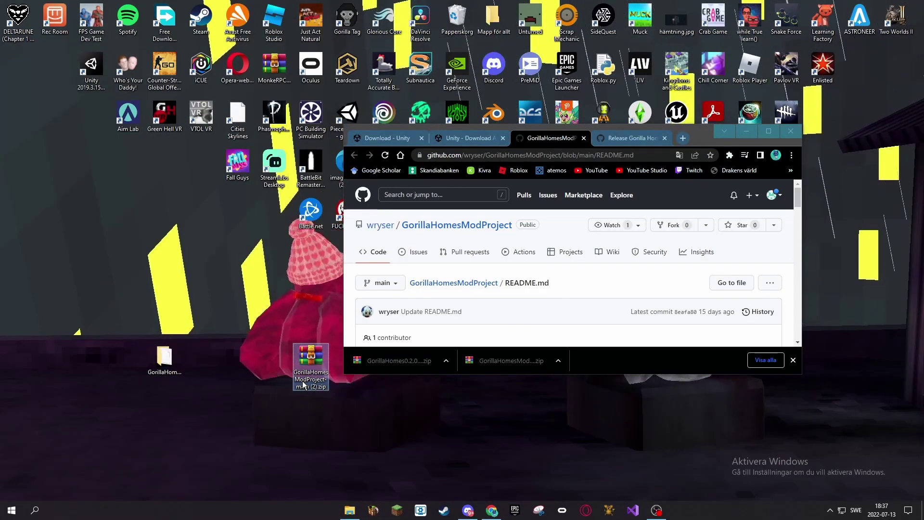
key(BackSpace)
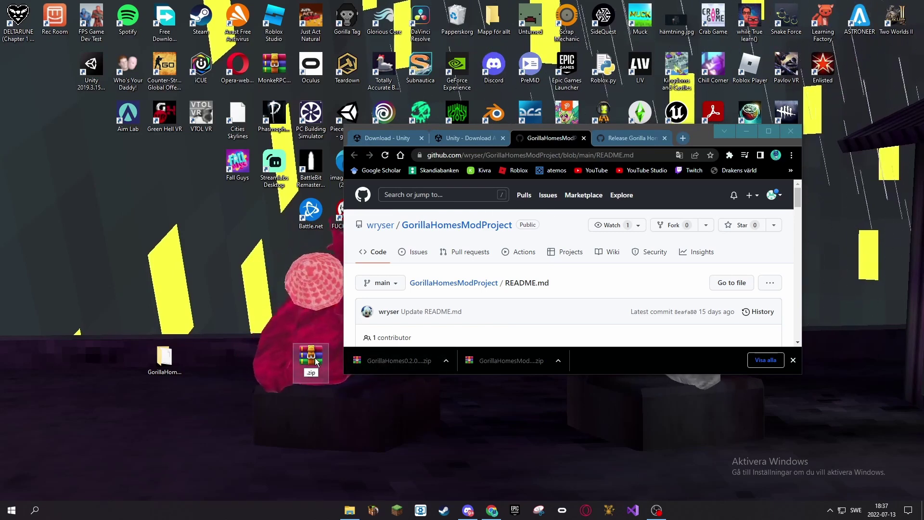
drag(315, 362, 180, 364)
- Inspect the contents of the extracted GorillaHomesModProject-main folder, close it and maximize the browser
double_click(181, 365)
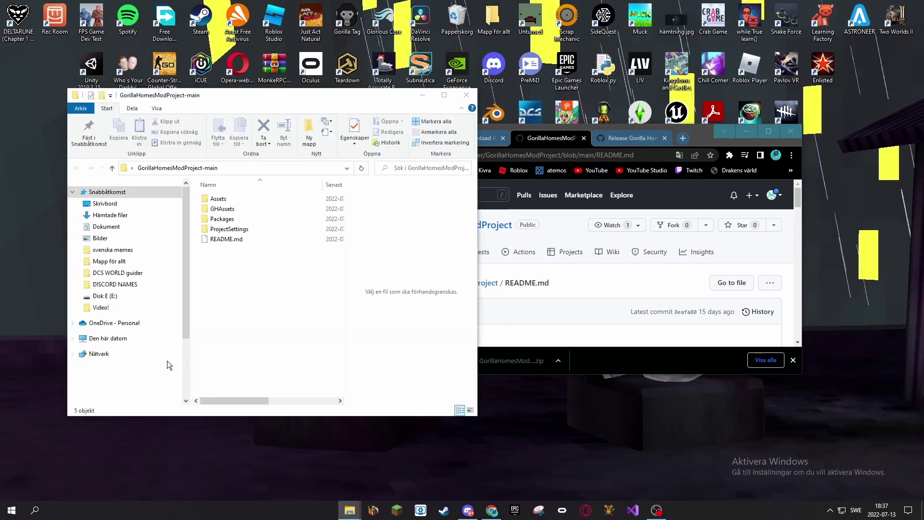
mouse_move(251, 273)
mouse_down()
mouse_move(244, 204)
mouse_move(236, 266)
mouse_up()
click(466, 95)
click(769, 131)
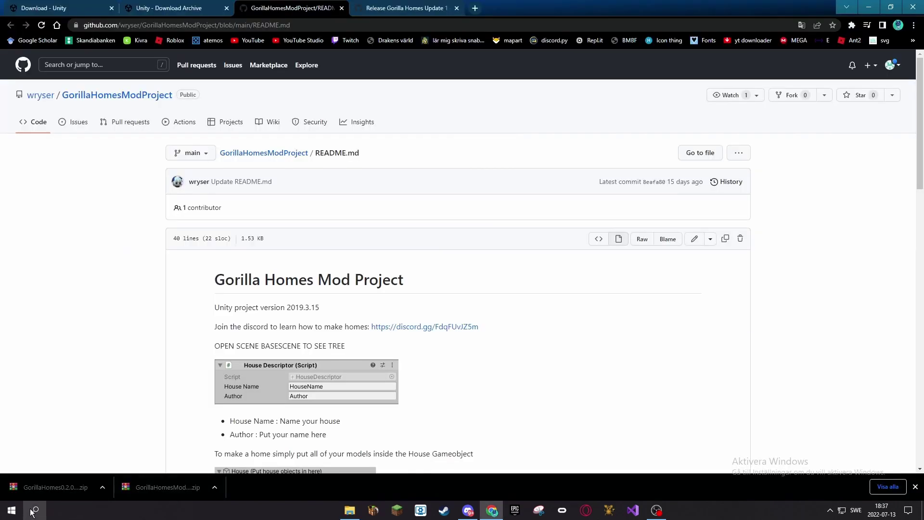
- In Unity Hub, open the GorillaHomesModProject-main folder from the desktop with editor version 2019.3.15f1
click(35, 510)
click(79, 376)
click(592, 138)
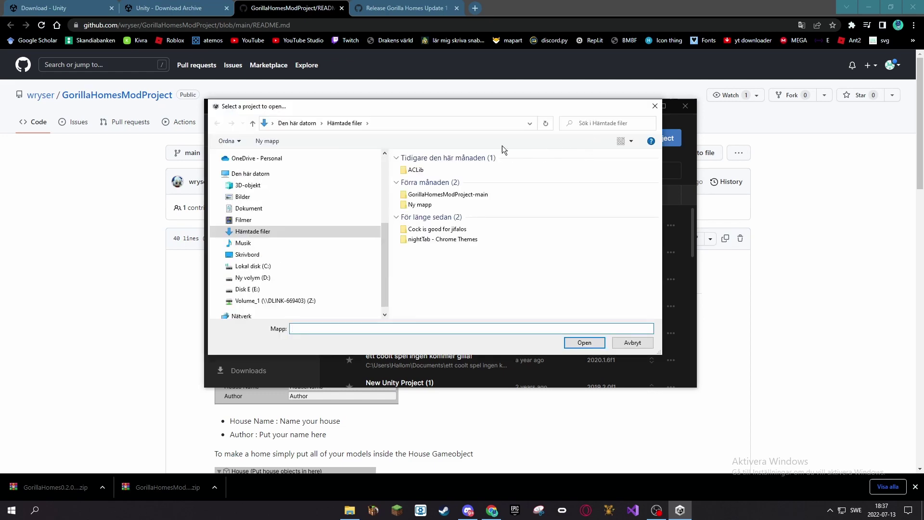
click(271, 252)
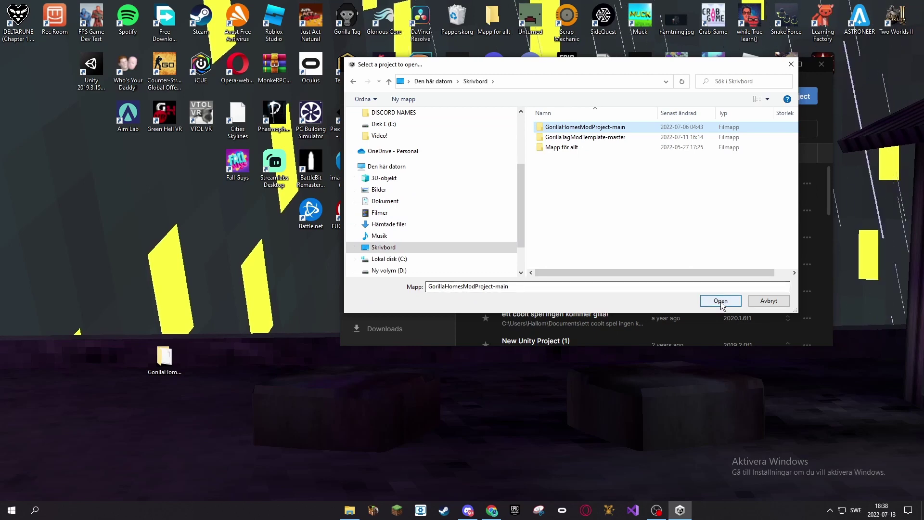
click(721, 302)
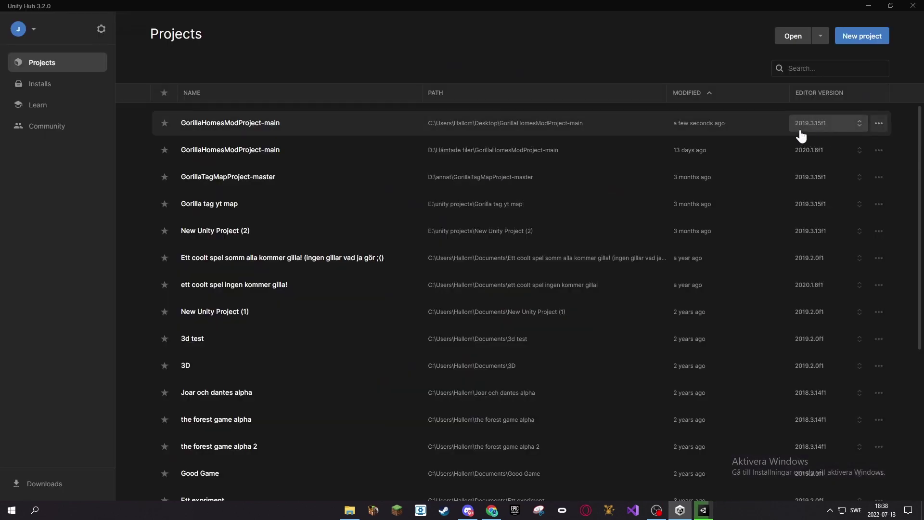
click(826, 125)
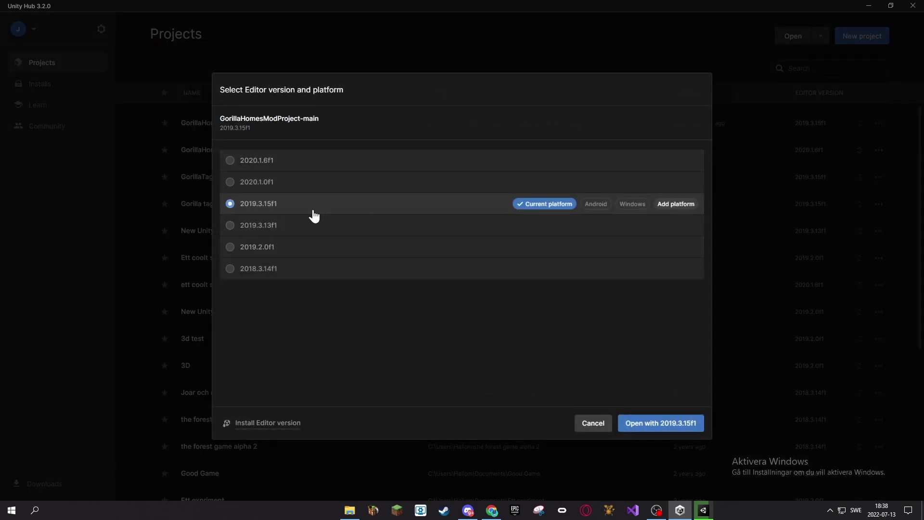
click(645, 426)
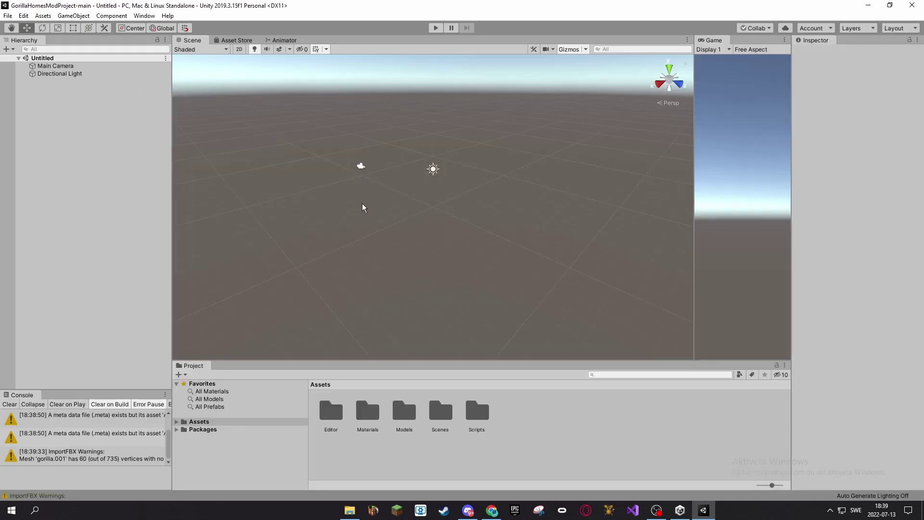
- Open the BaseScene scene from the project's Scenes assets folder
middle_drag(413, 219, 453, 262)
scroll(453, 264, up, 4)
scroll(453, 269, down, 3)
right_drag(420, 257, 424, 260)
alt+drag(424, 260, 441, 313)
double_click(440, 412)
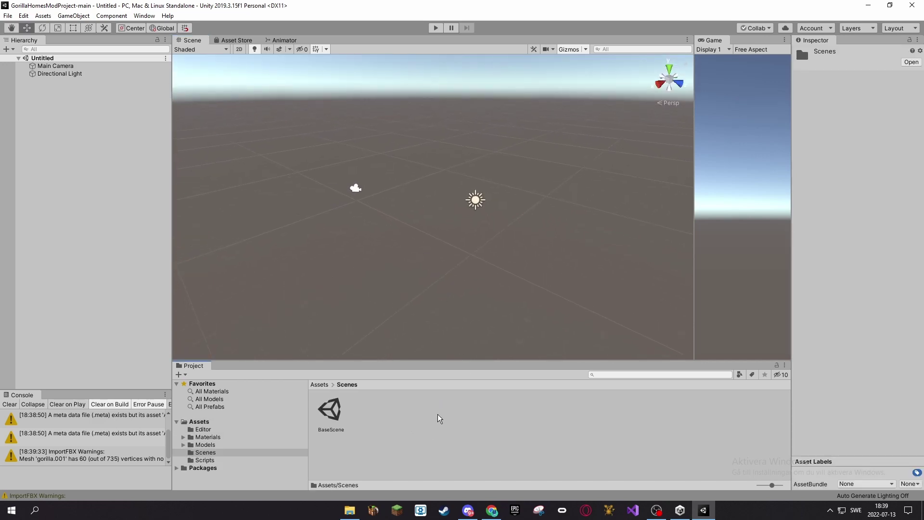
double_click(333, 412)
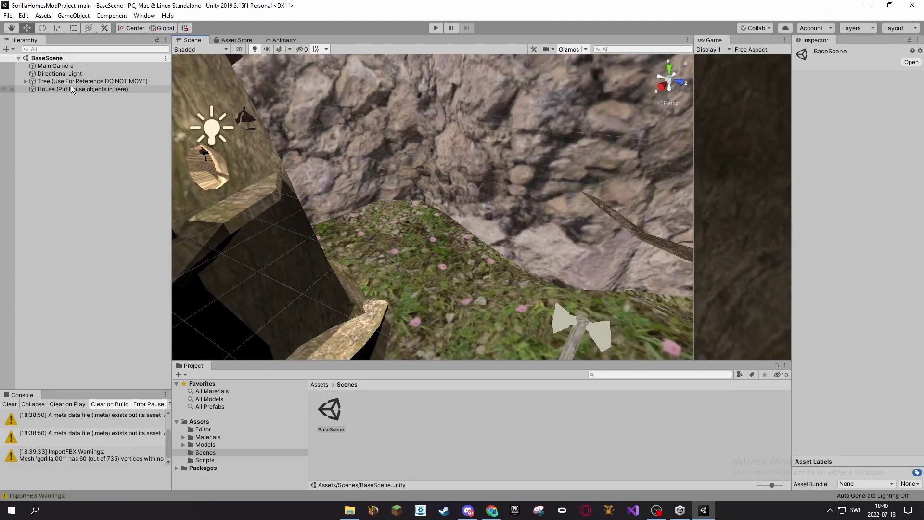
- Set the House object's House Name to "Tutorial house" and enter the creator's name as Author in its House Descriptor
click(84, 82)
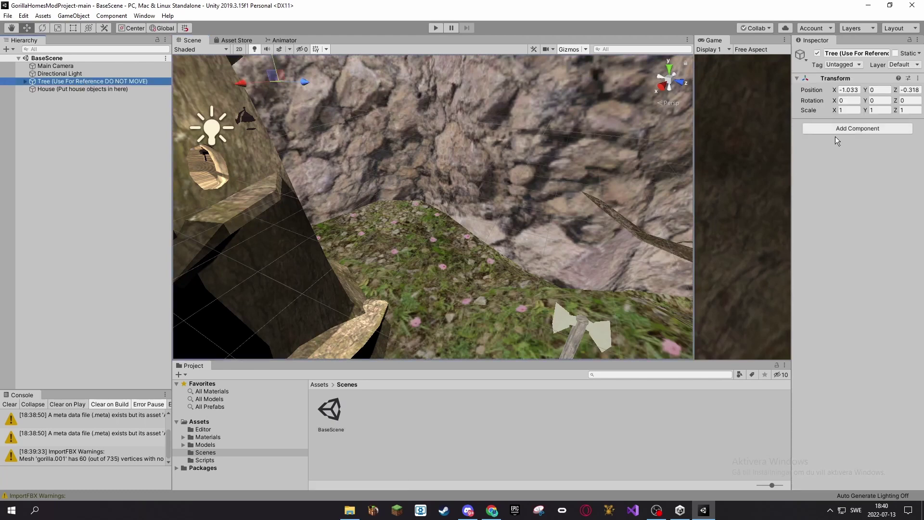
click(94, 87)
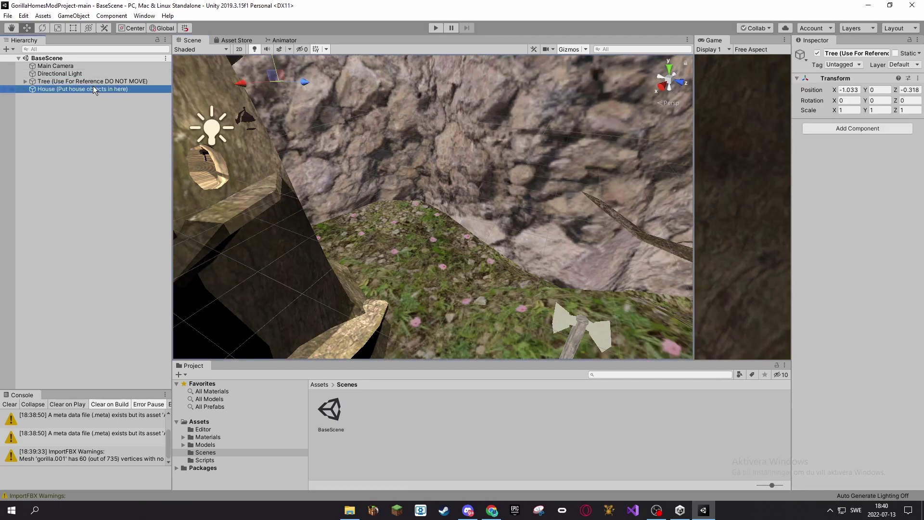
drag(172, 129, 173, 129)
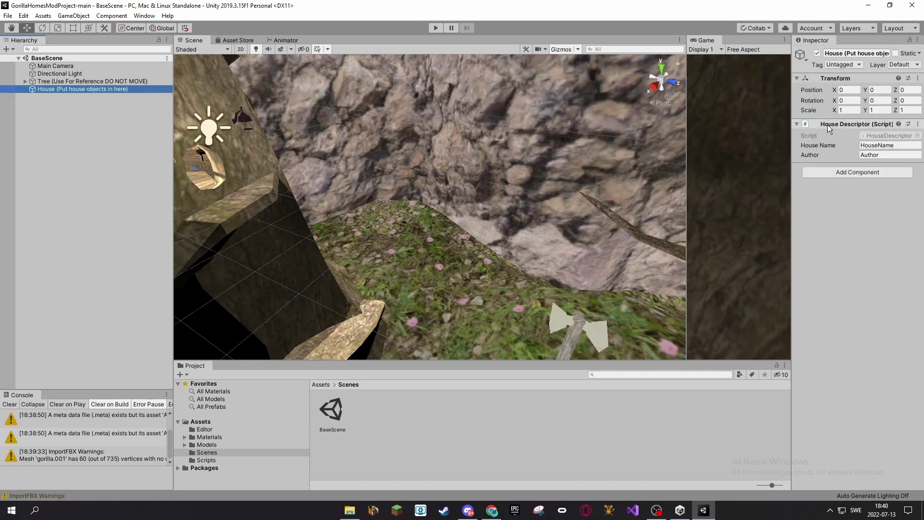
click(903, 146)
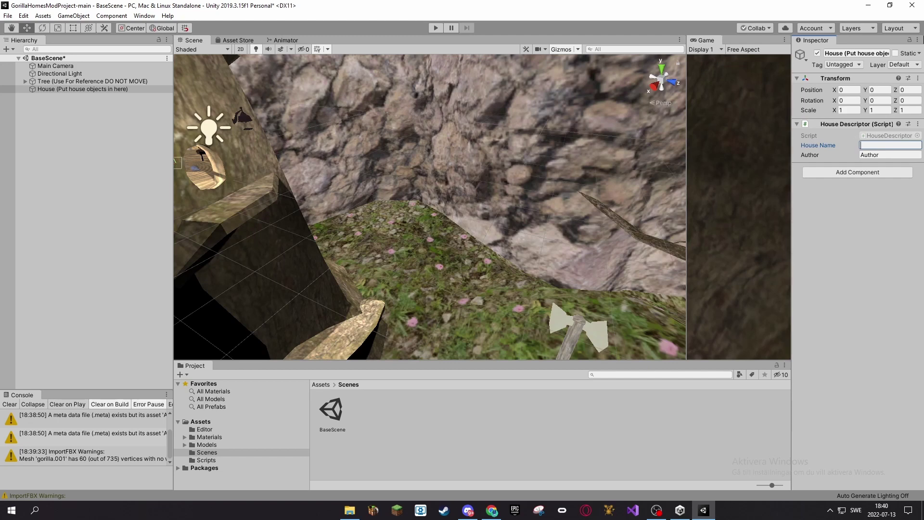
text(Tutorial house)
click(910, 155)
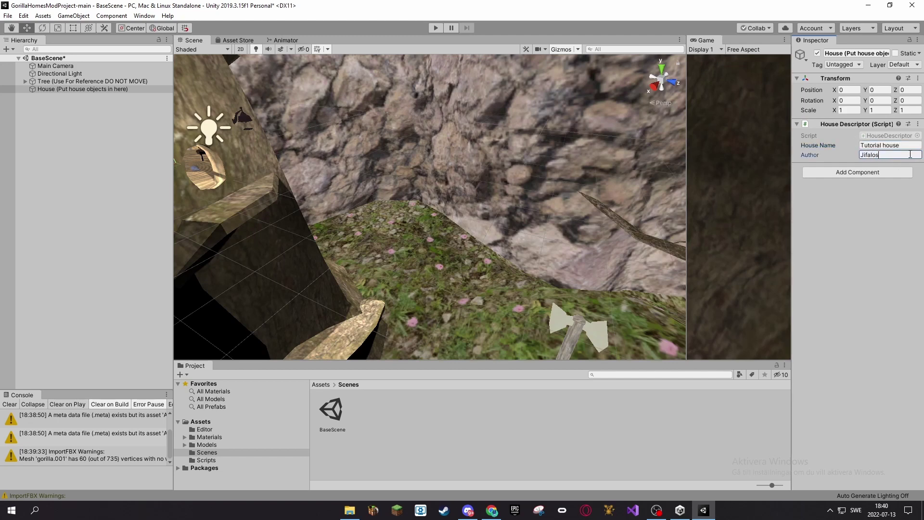
click(654, 199)
- Add the Gorilla model from the Models assets folder to the scene
right_drag(602, 190, 469, 174)
click(215, 446)
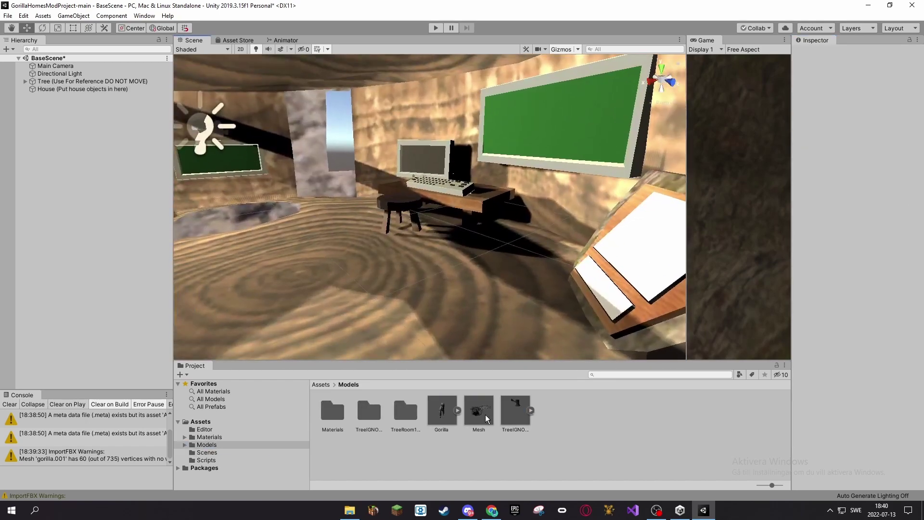
drag(487, 419, 243, 151)
click(265, 136)
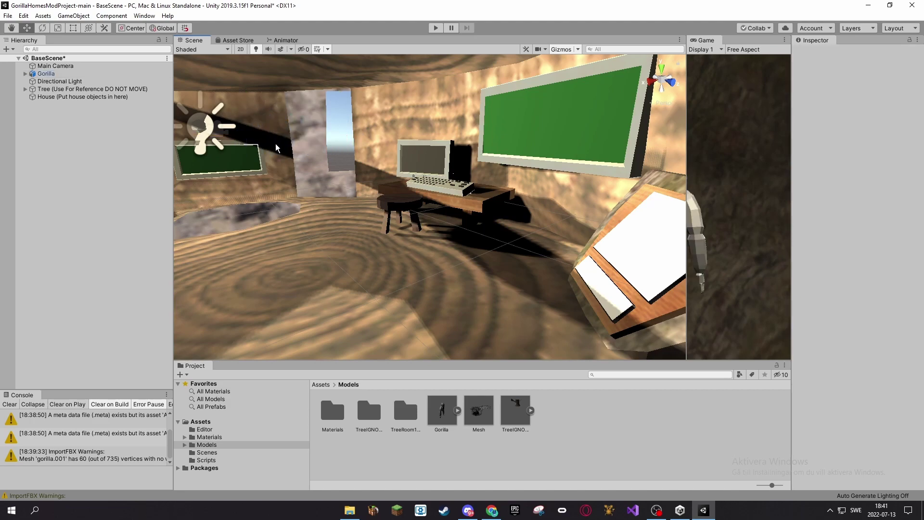
- Move the Gorilla onto the branch beside the tree's round entrance, at about X -0.65, Y 0.32, Z 3.2
key(w)
right_drag(410, 142, 291, 116)
click(439, 162)
drag(412, 174, 362, 171)
click(431, 168)
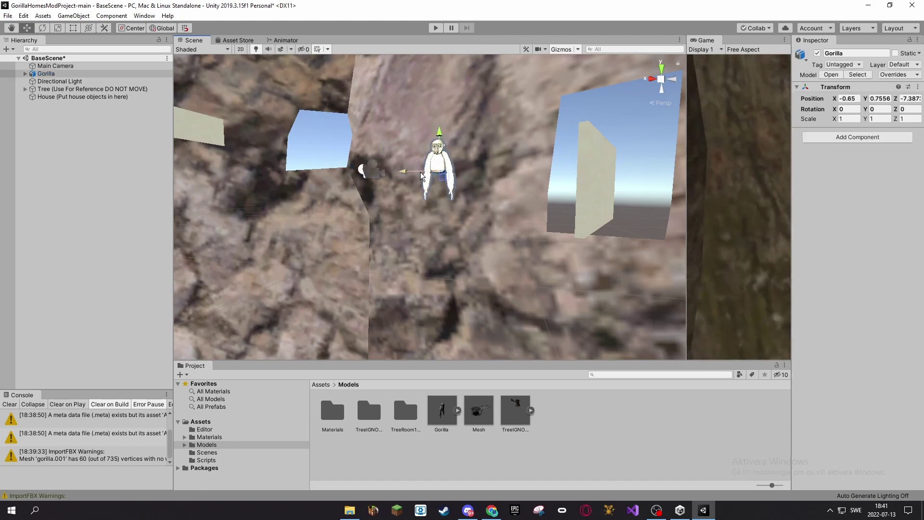
right_drag(513, 232, 531, 232)
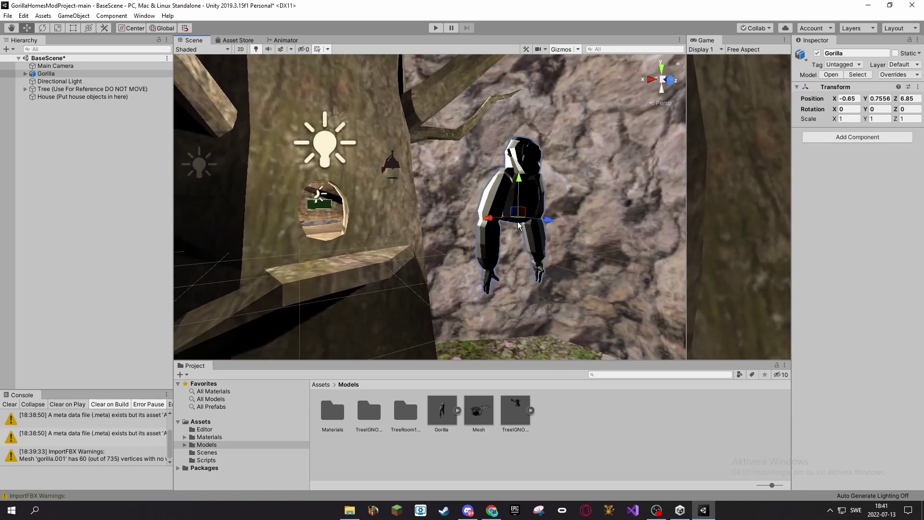
drag(539, 221, 402, 203)
right_drag(446, 198, 514, 210)
drag(517, 203, 450, 192)
right_drag(451, 191, 474, 179)
- Make the Gorilla a child of the "House (Put house objects in here)" object
drag(51, 74, 61, 99)
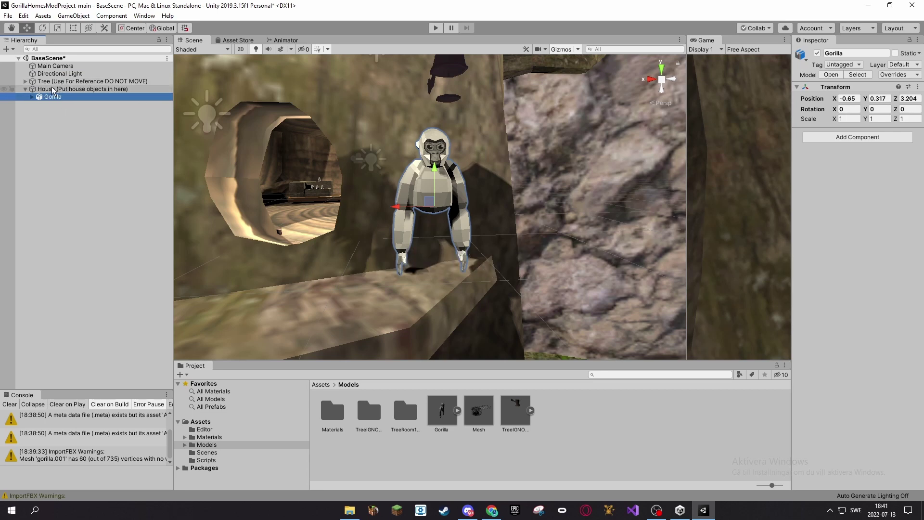
click(52, 90)
click(56, 97)
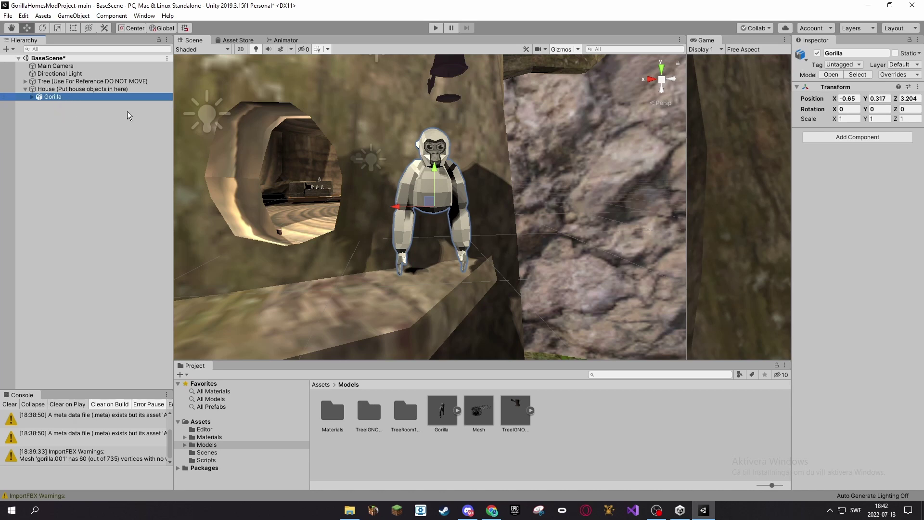
- Add a Mesh Collider component to the Gorilla object
right_drag(508, 187, 570, 188)
key(w)
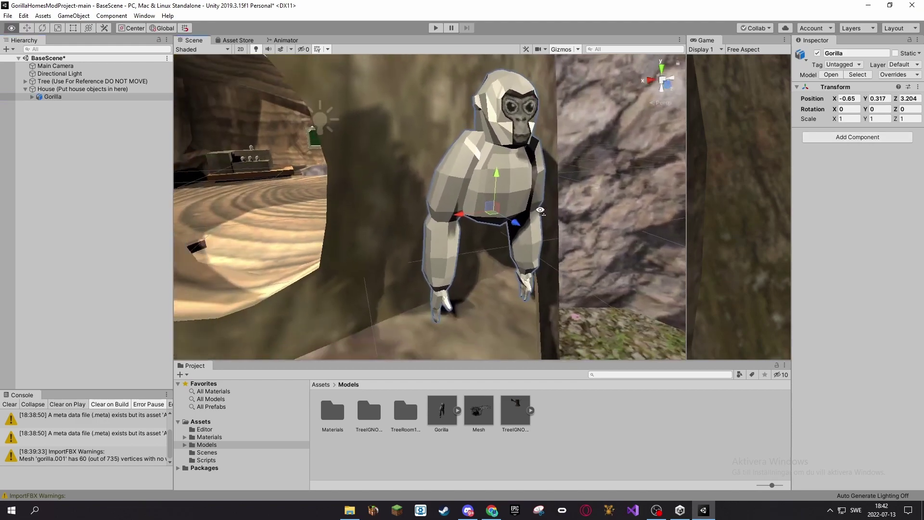
right_drag(538, 212, 353, 261)
key(f)
click(847, 137)
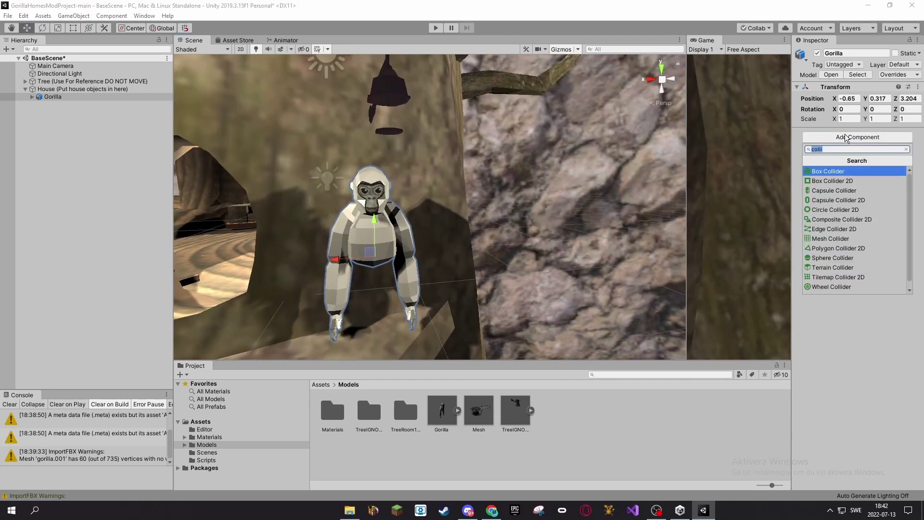
key(BackSpace)
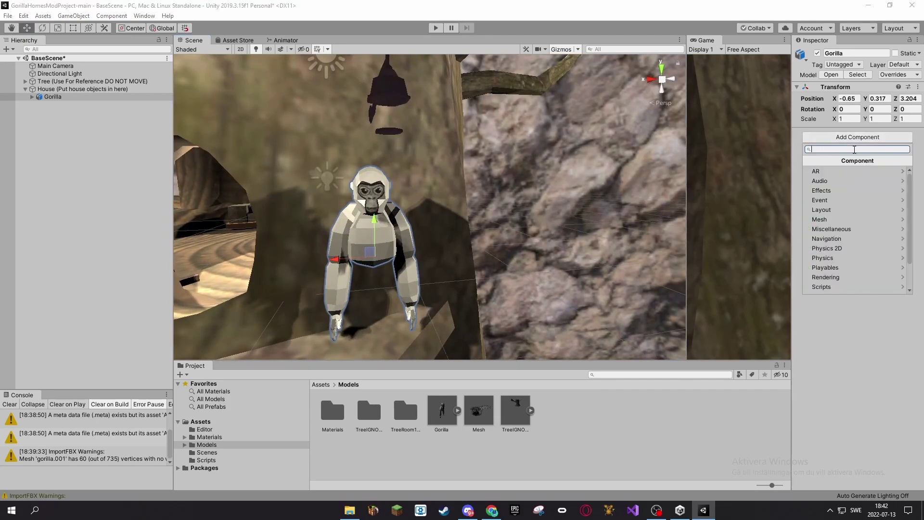
text(collider)
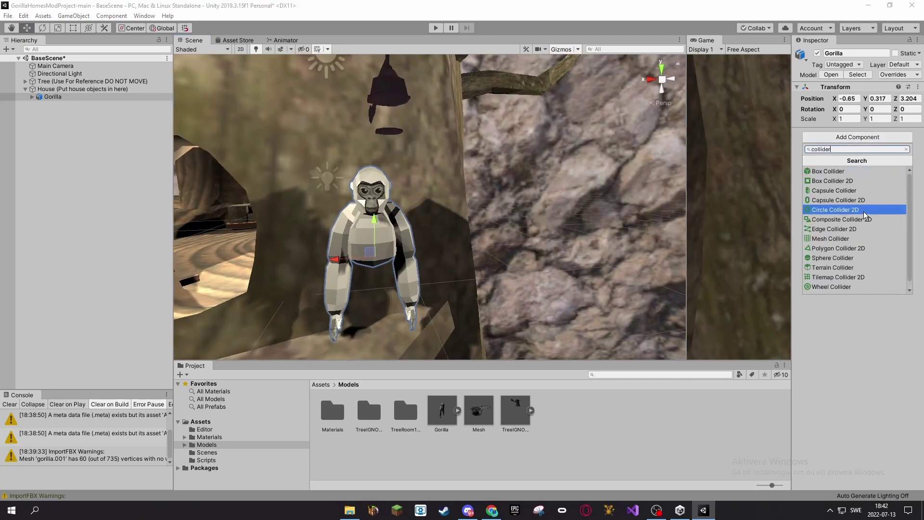
click(854, 239)
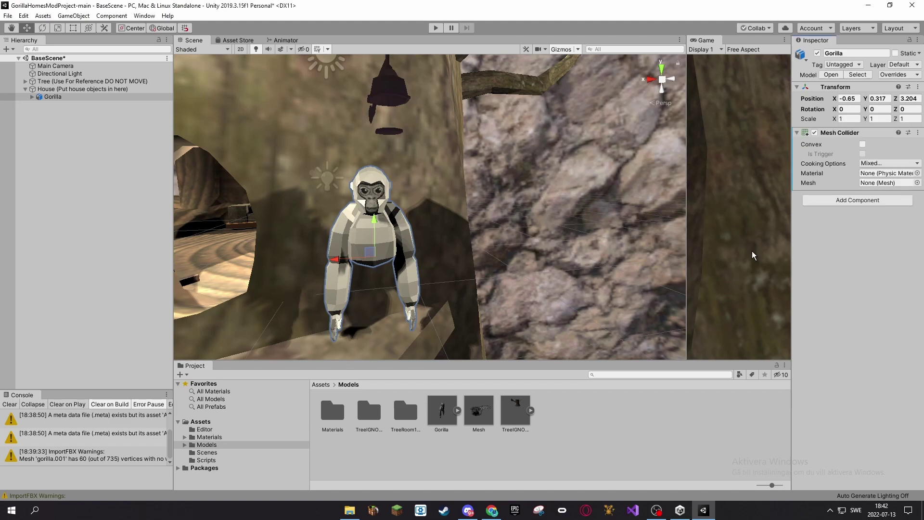
- Examine the Gorilla on the branch beside the tree entrance from several distances and angles
key(w)
right_drag(629, 210, 608, 222)
key(s)
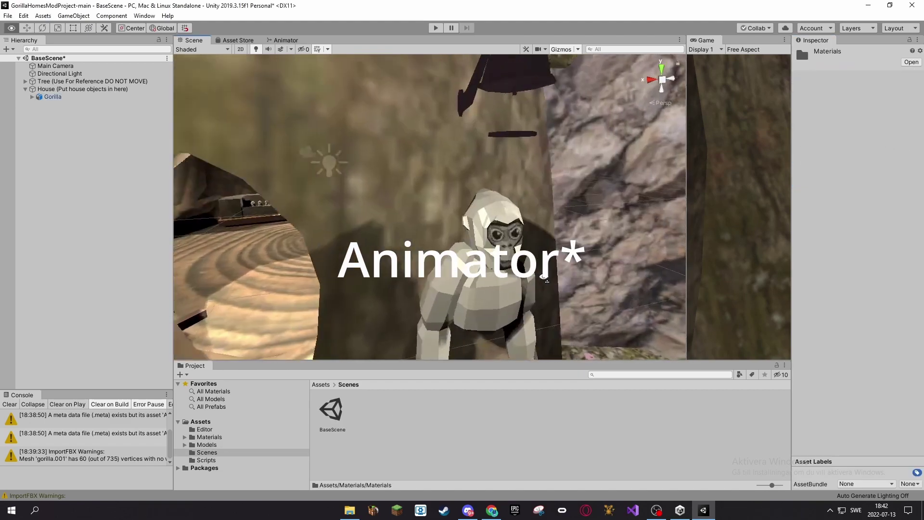
right_drag(566, 325, 526, 314)
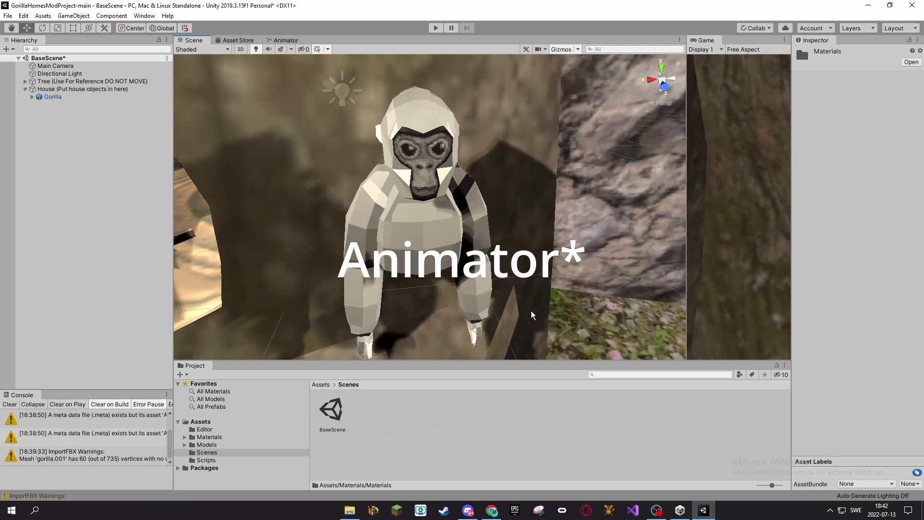
right_drag(524, 260, 532, 214)
key(s)
click(410, 223)
key(w)
click(558, 238)
key(s)
key(a)
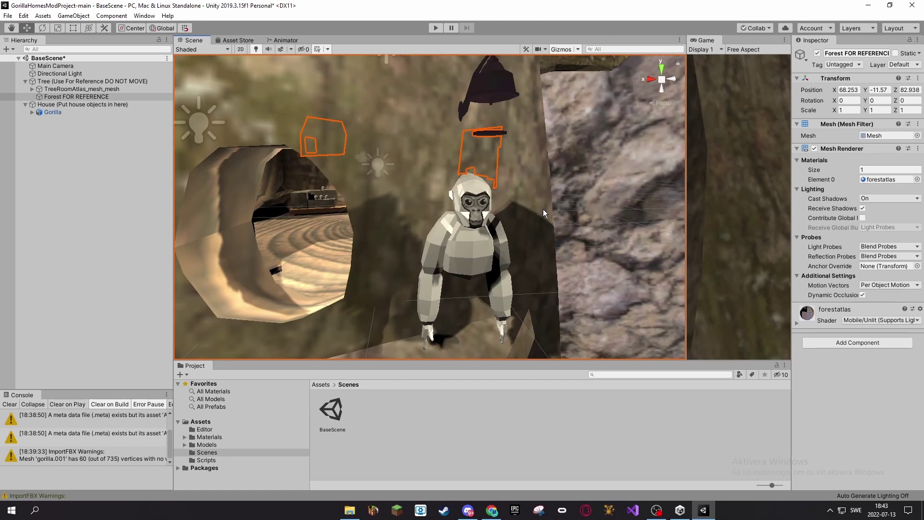
right_drag(543, 209, 533, 242)
- Export "Tutorial house" with the Exporter and show the contents of the HomeOutput assets folder
click(144, 16)
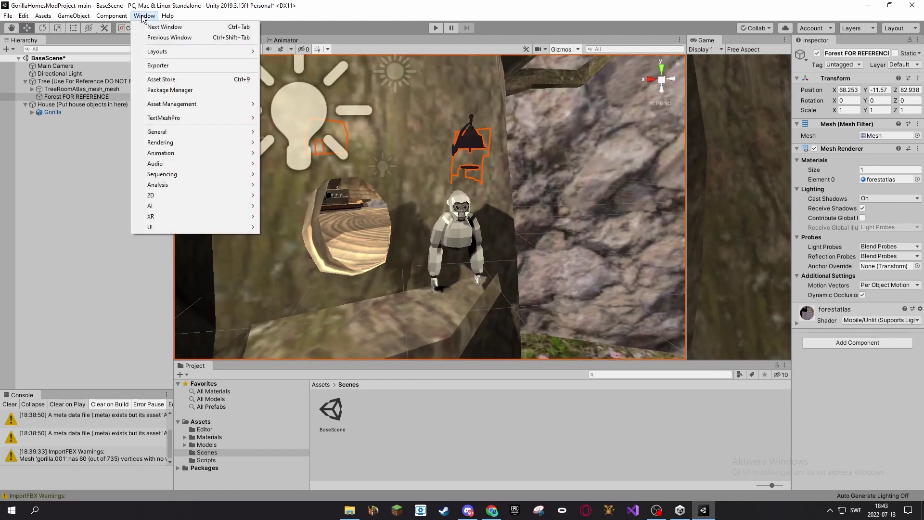
click(182, 65)
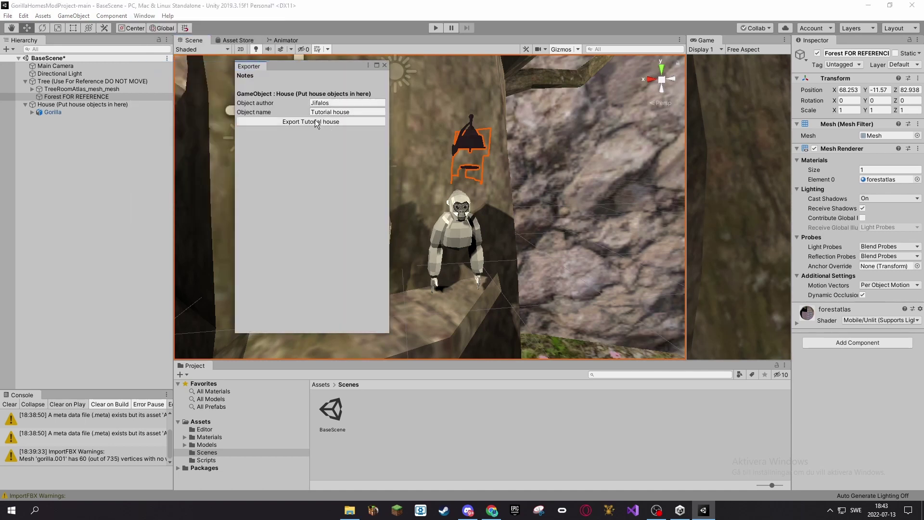
click(308, 123)
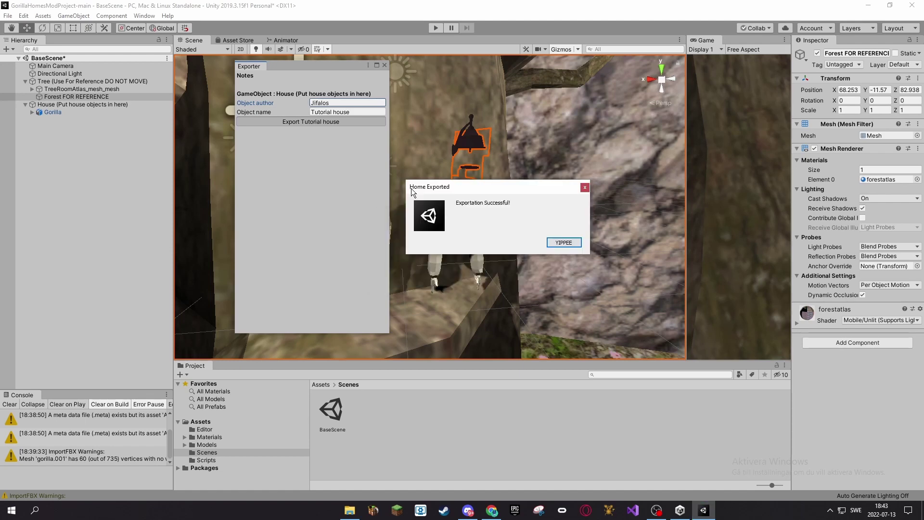
drag(521, 188, 499, 194)
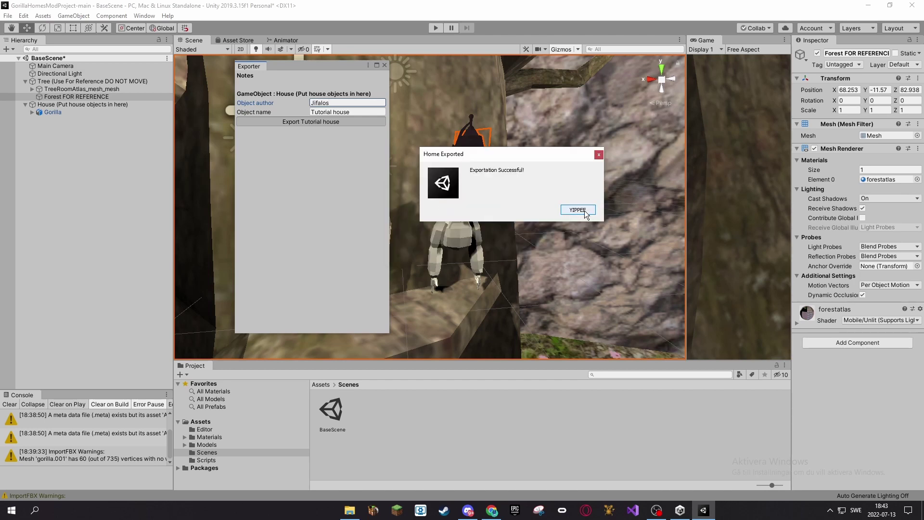
click(585, 211)
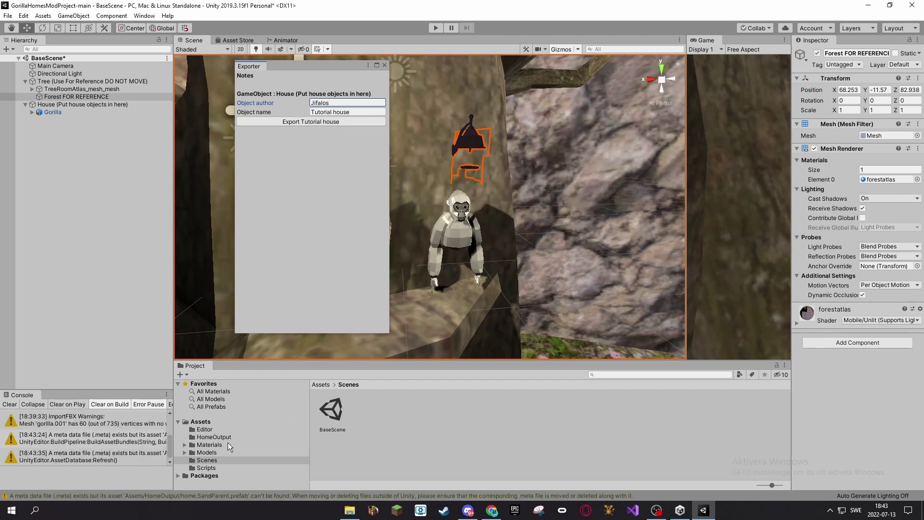
click(214, 437)
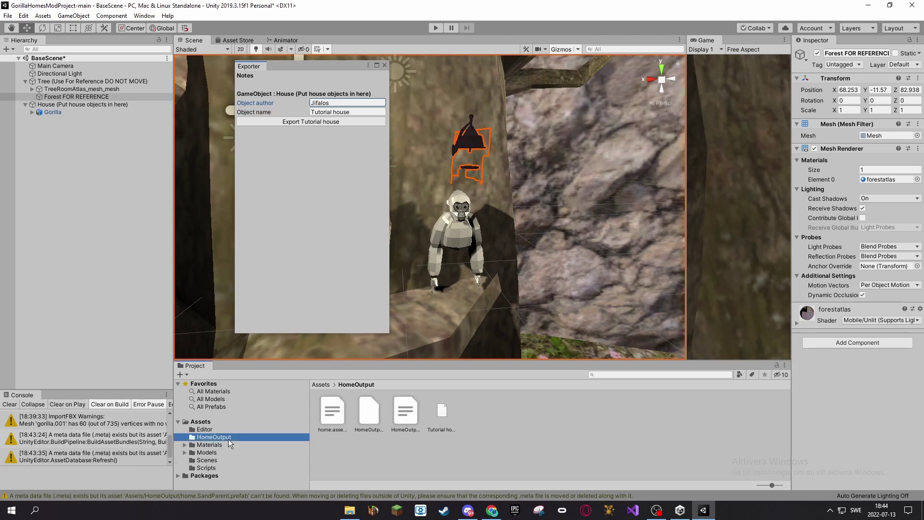
drag(443, 420, 447, 422)
- Switch to Monke Mod Manager, open the game's BepInEx folder from its utilities and go into the plugins folder
click(370, 514)
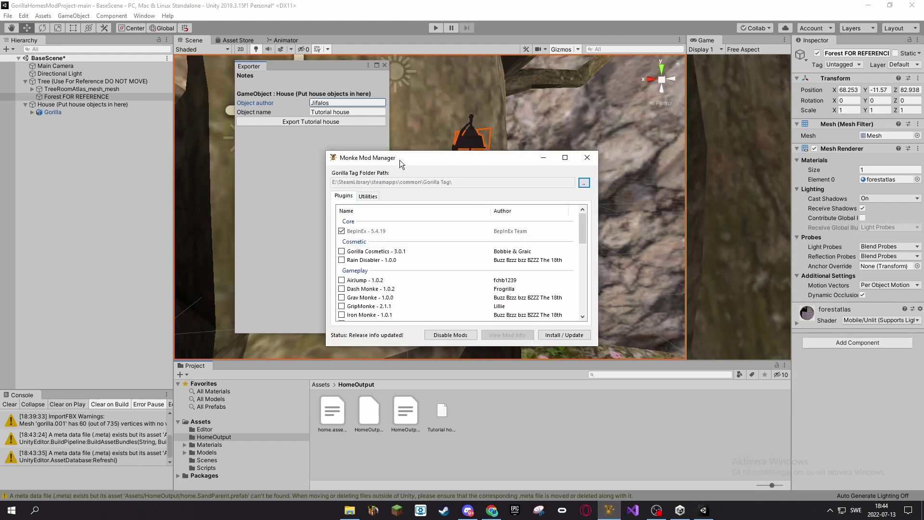
drag(406, 160, 555, 87)
click(518, 123)
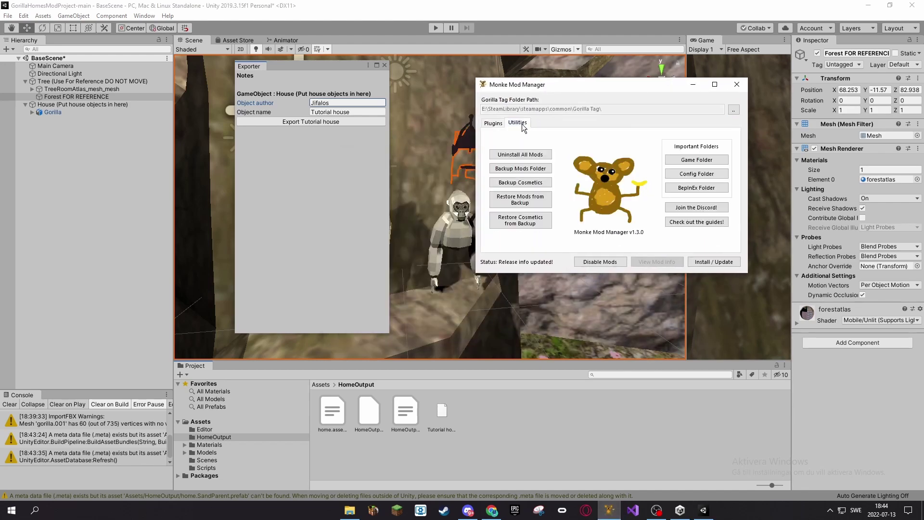
click(709, 188)
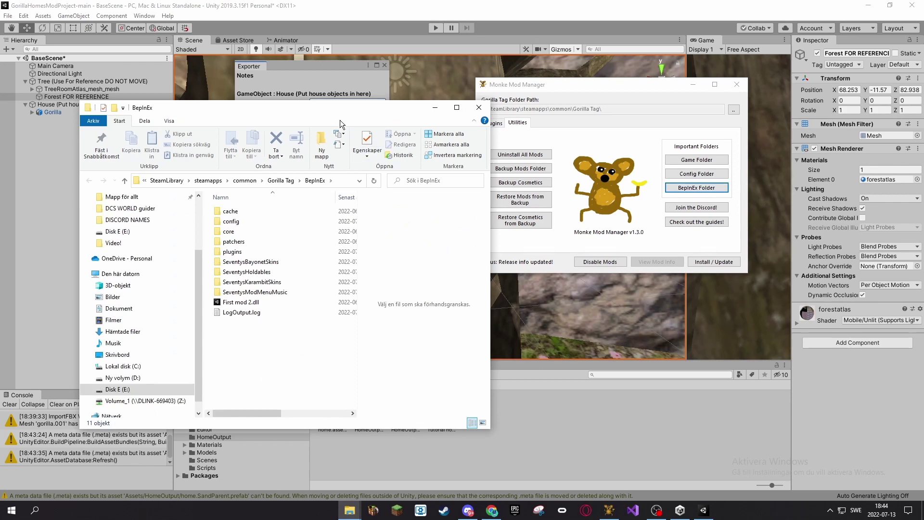
drag(316, 109, 684, 86)
click(737, 86)
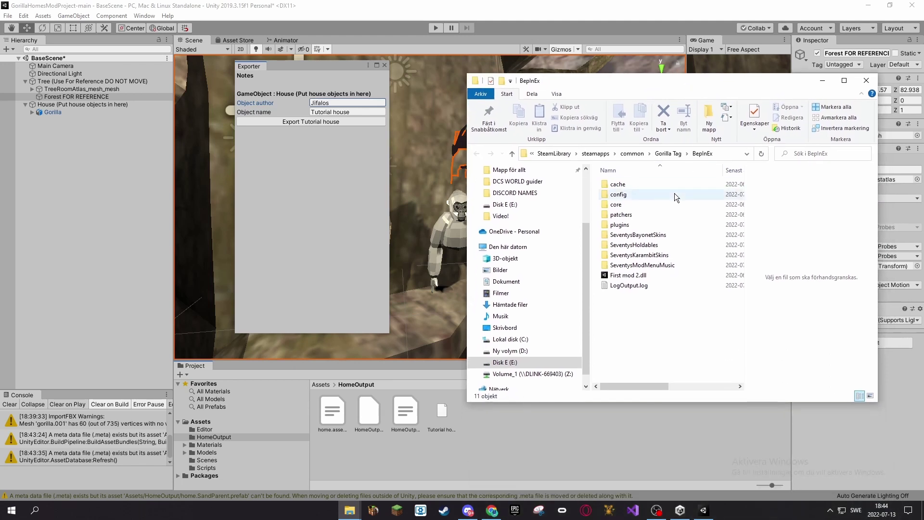
double_click(641, 225)
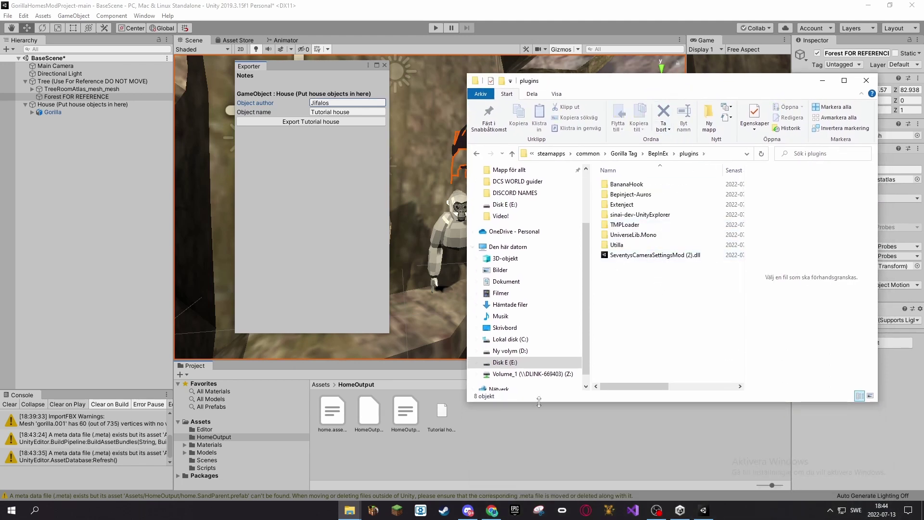
- Switch to the browser and copy the downloaded GorillaHomes0.2.0 zip into the plugins folder
click(492, 510)
drag(581, 9, 482, 1)
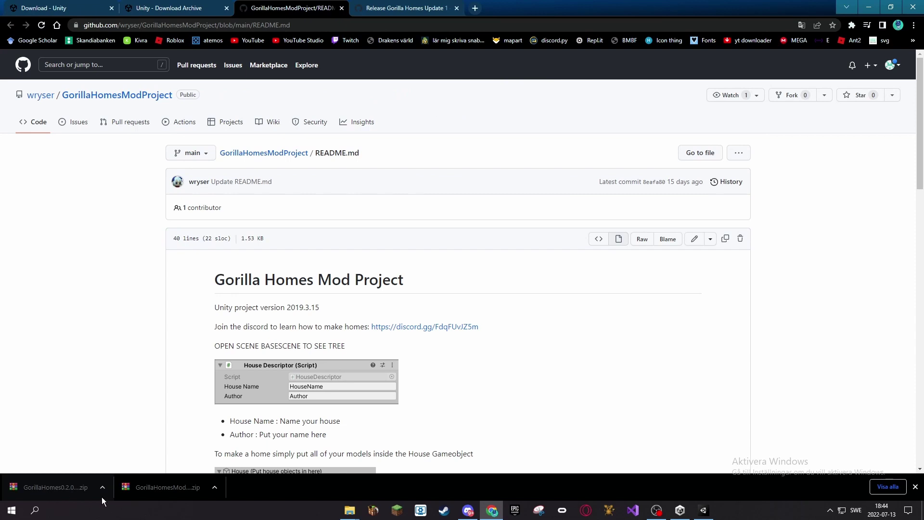
drag(38, 497, 650, 293)
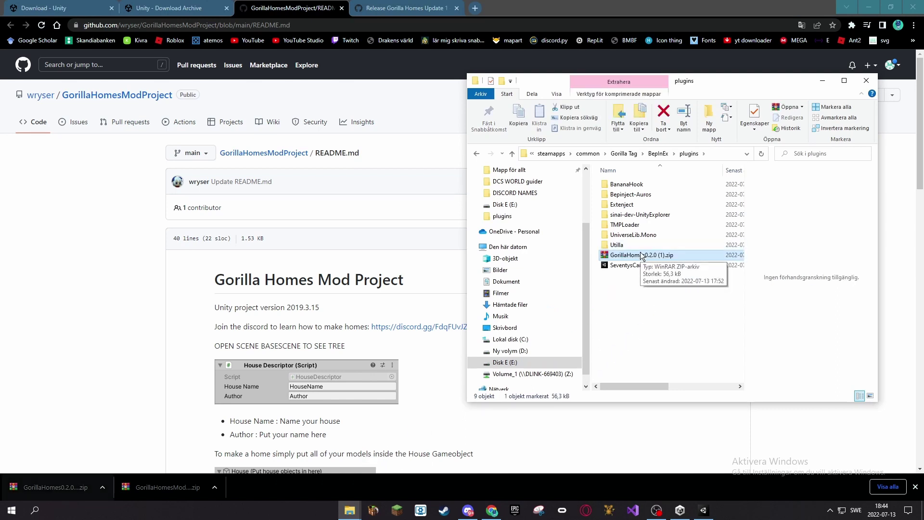
- Open the GorillaHomes0.2.0 zip in WinRAR and extract its GorillaHomes folder into the plugins folder
double_click(671, 256)
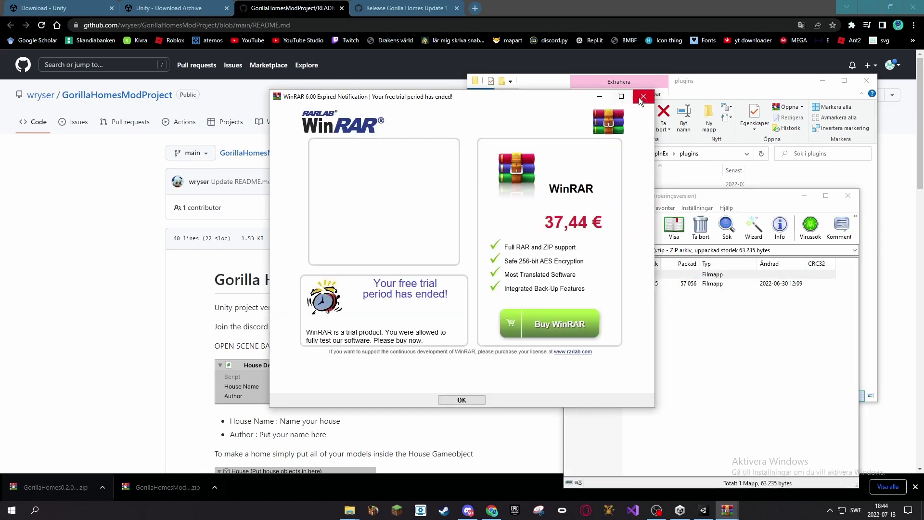
click(640, 98)
drag(724, 198, 242, 99)
drag(115, 187, 644, 308)
- Delete the GorillaHomes0.2.0 zip from the plugins folder, then close the archive and minimize the browser
click(634, 265)
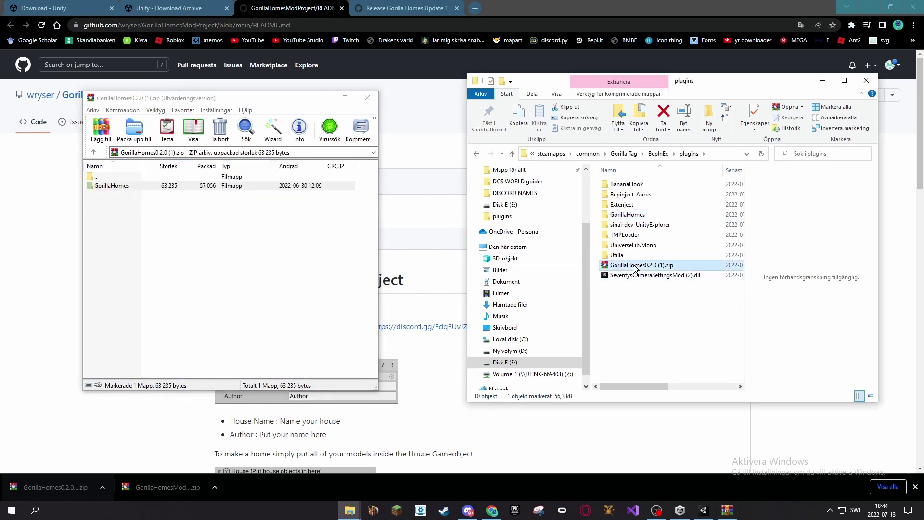
key(alt+Left)
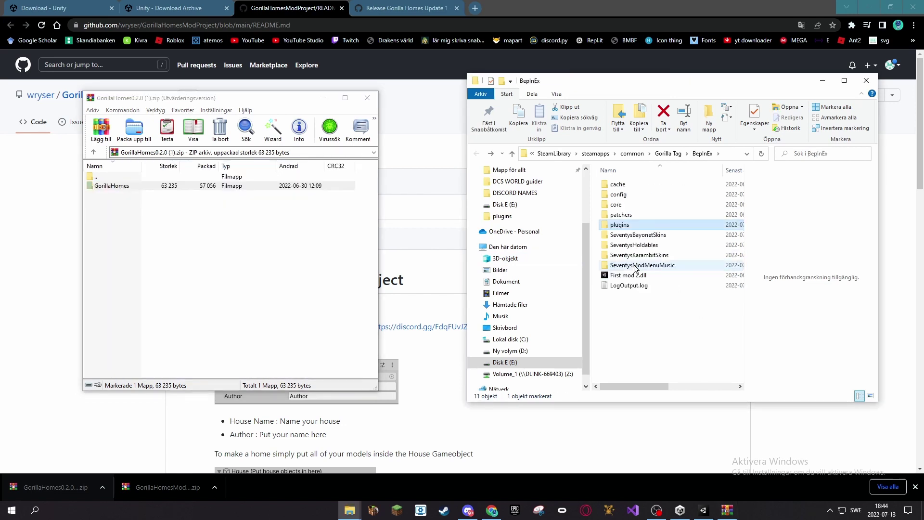
double_click(631, 224)
click(634, 265)
key(Delete)
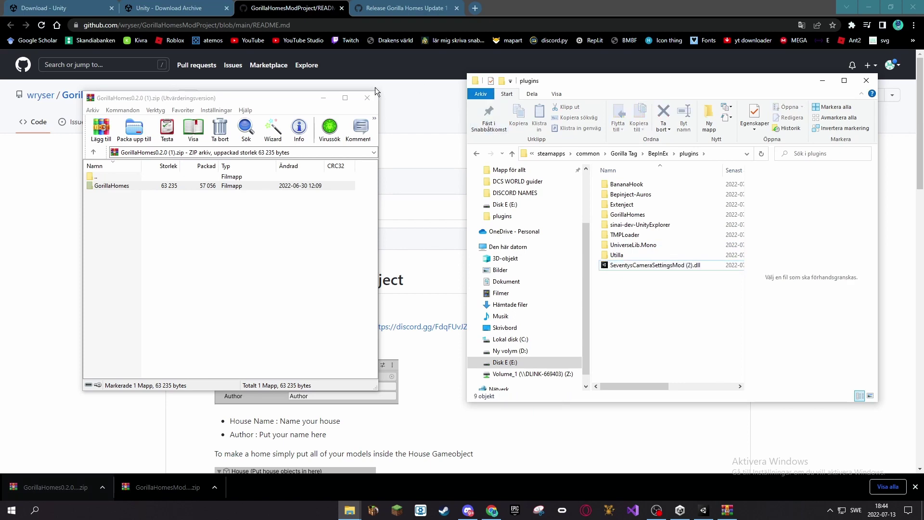
click(368, 98)
click(869, 7)
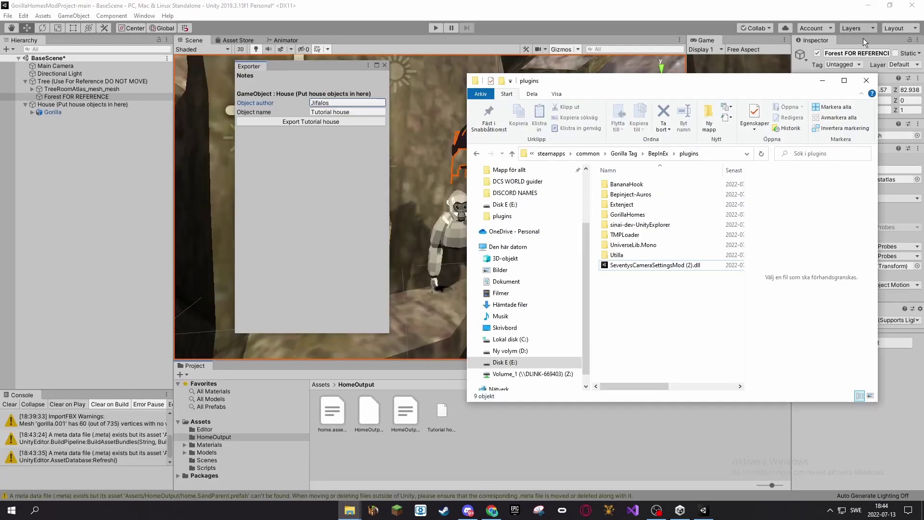
- Open the Homes folder inside the GorillaHomes plugin folder
drag(741, 83, 725, 71)
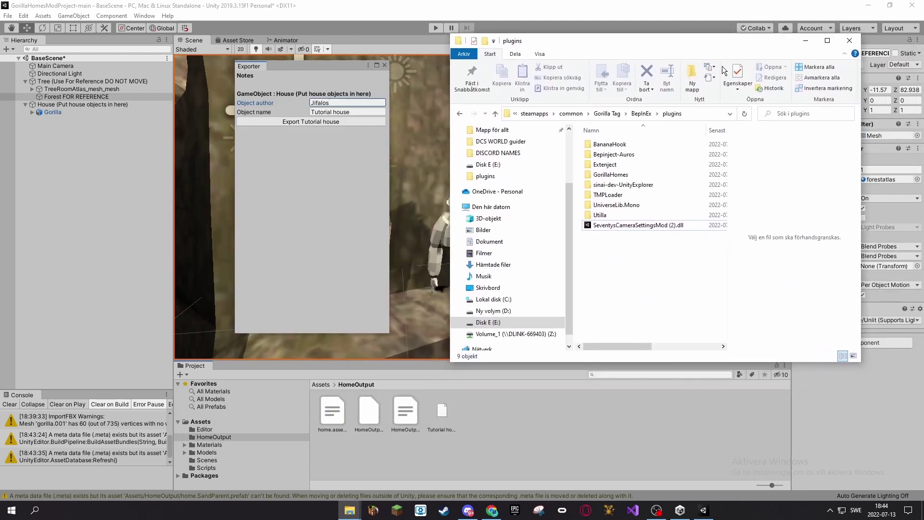
double_click(631, 175)
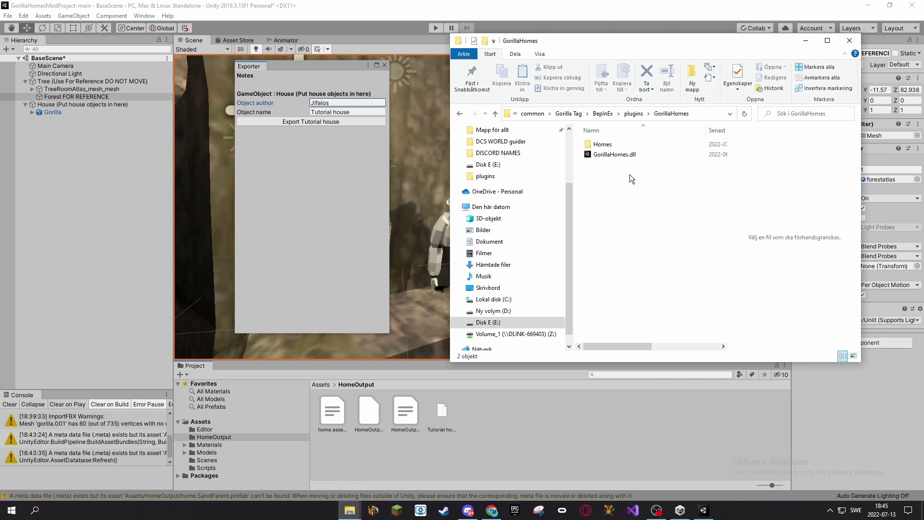
double_click(621, 146)
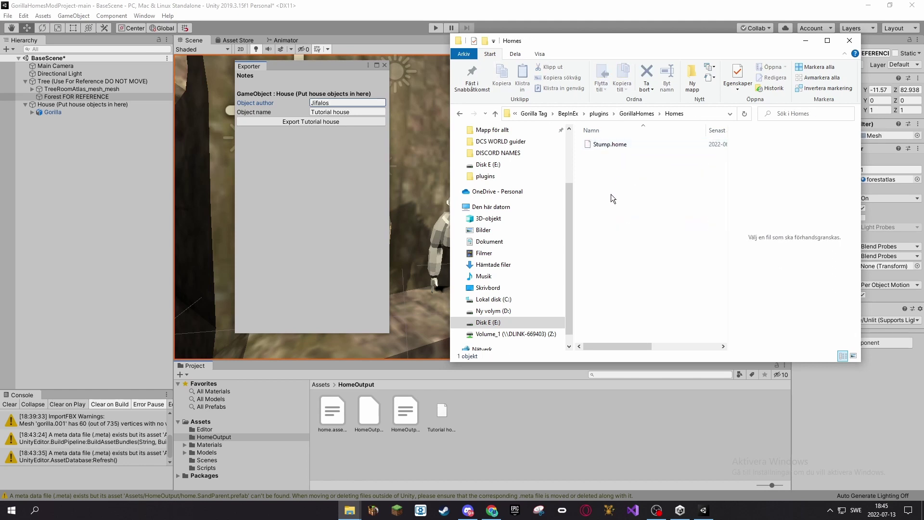
- Show the exported Tutorial house file from Unity's HomeOutput folder in File Explorer
click(443, 418)
right_click(440, 412)
click(513, 184)
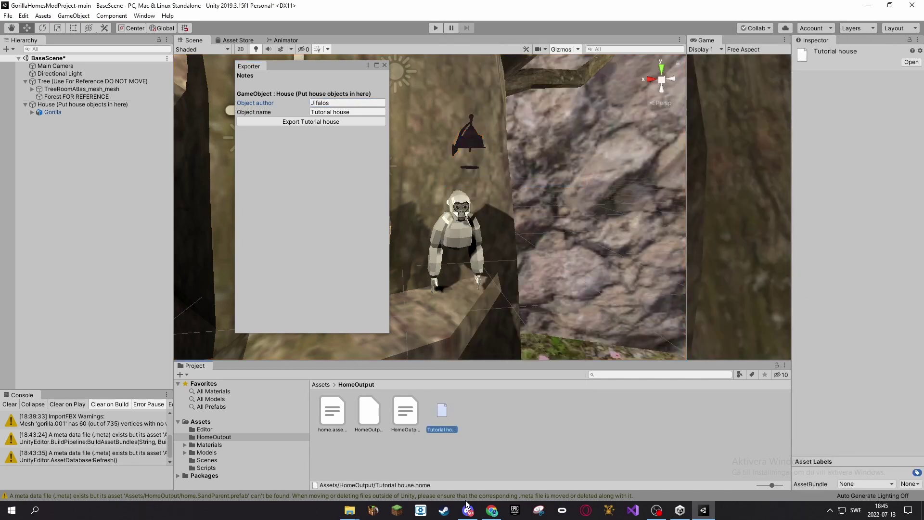
click(413, 456)
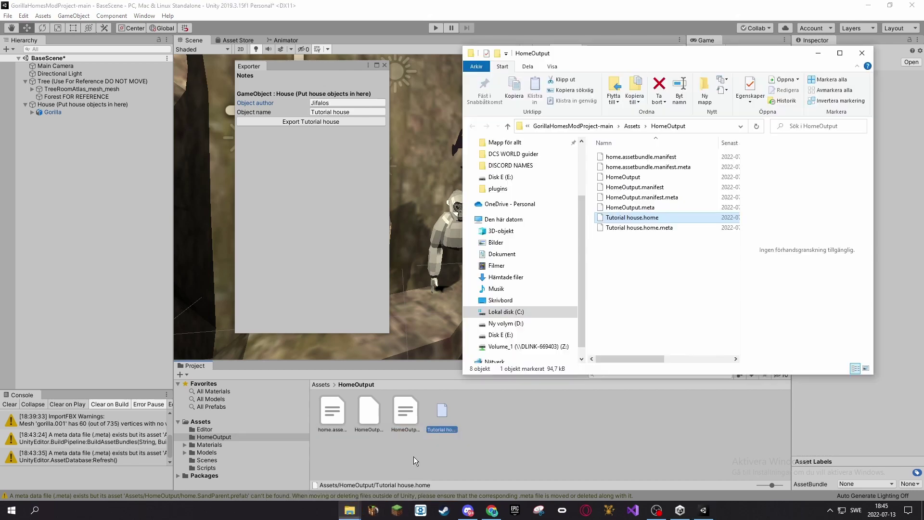
drag(634, 54, 190, 44)
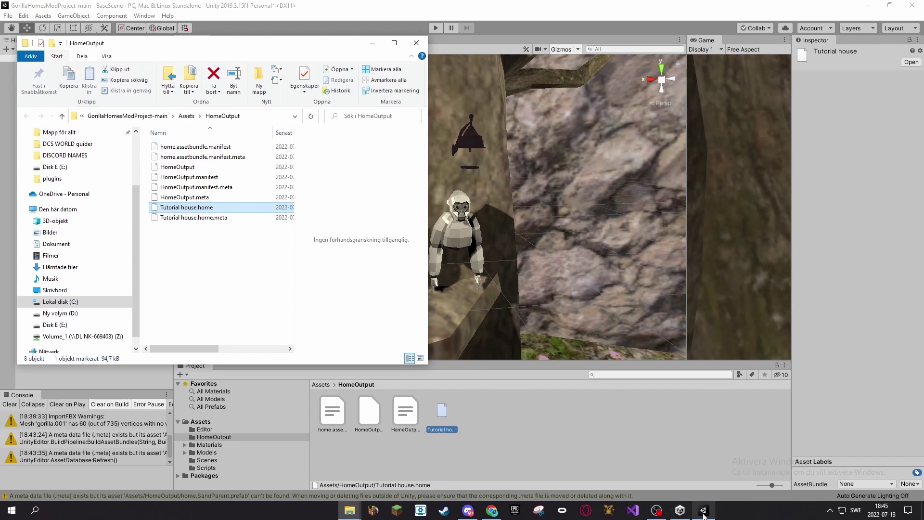
- Copy Tutorial house.home from HomeOutput into the GorillaHomes Homes folder and close the HomeOutput window
mouse_move(344, 517)
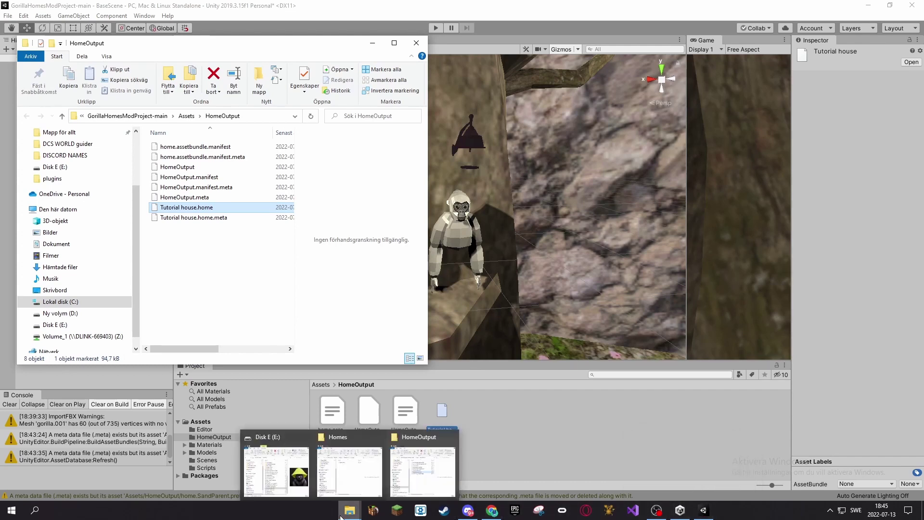
click(350, 459)
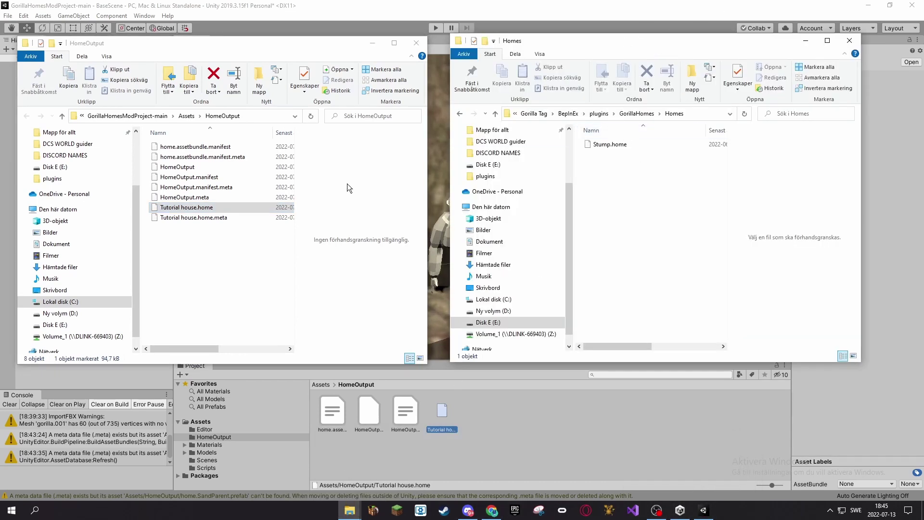
drag(279, 207, 630, 193)
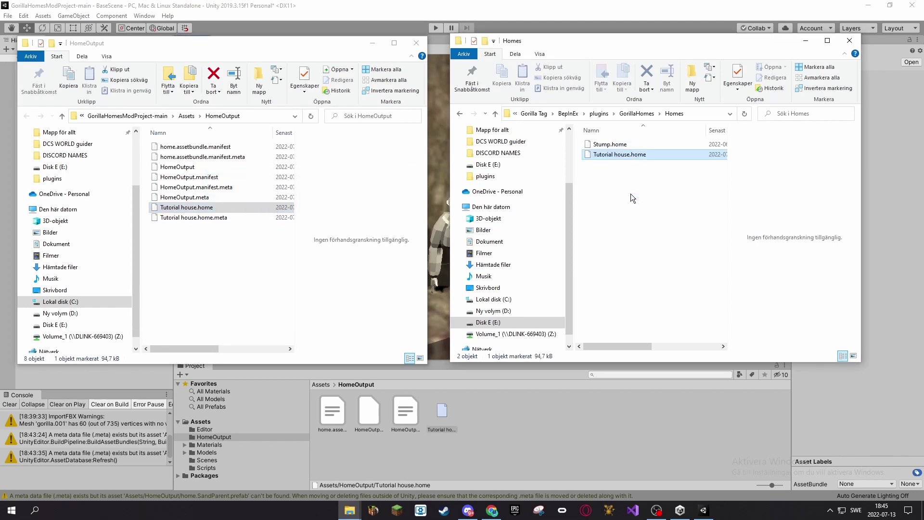
click(416, 42)
- Close the Exporter window in Unity and bring the Gorilla beside the tree entrance back into view
drag(675, 45, 609, 273)
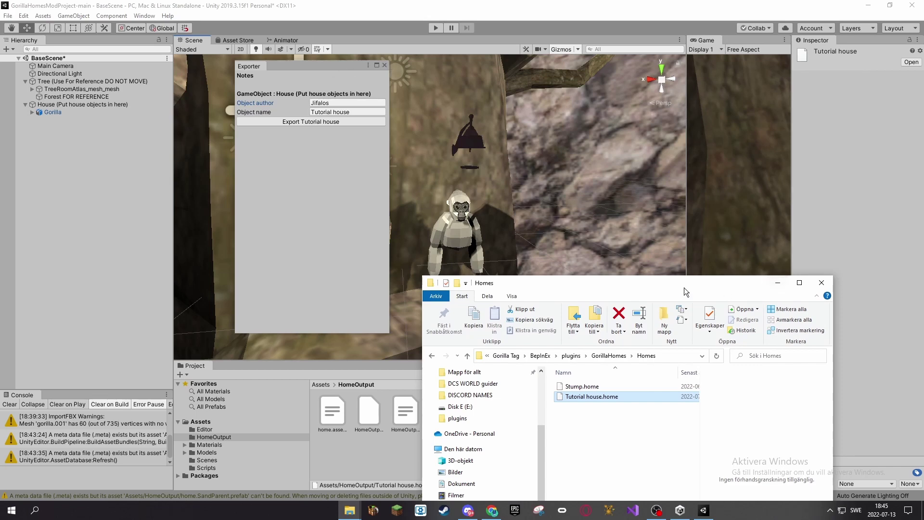
drag(671, 286, 754, 88)
click(393, 63)
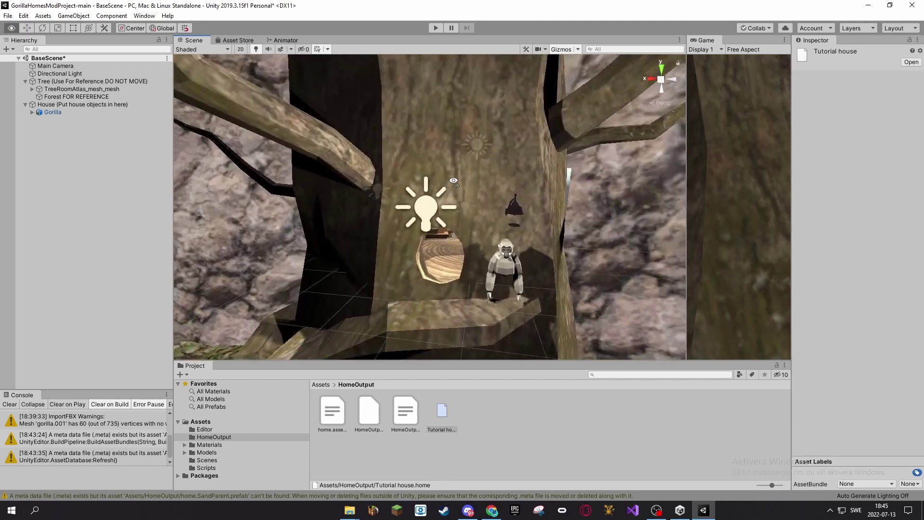
key(s)
right_drag(452, 182, 567, 199)
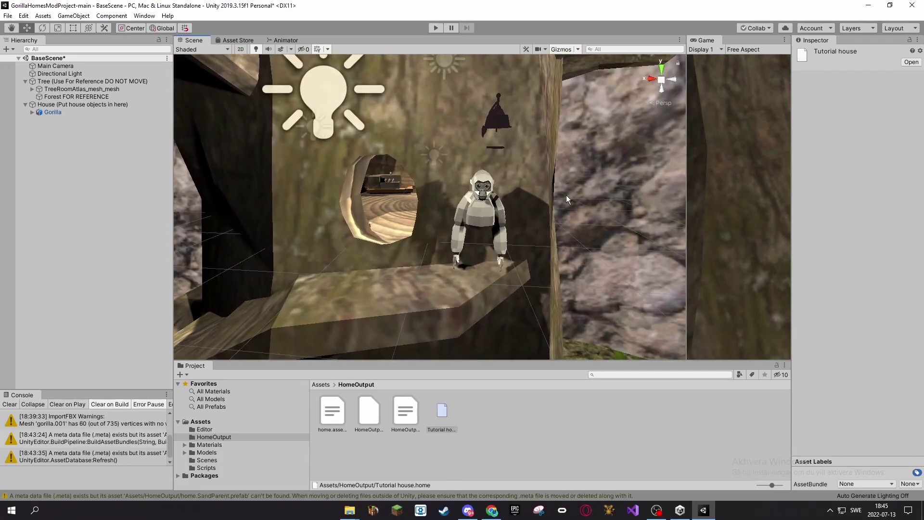